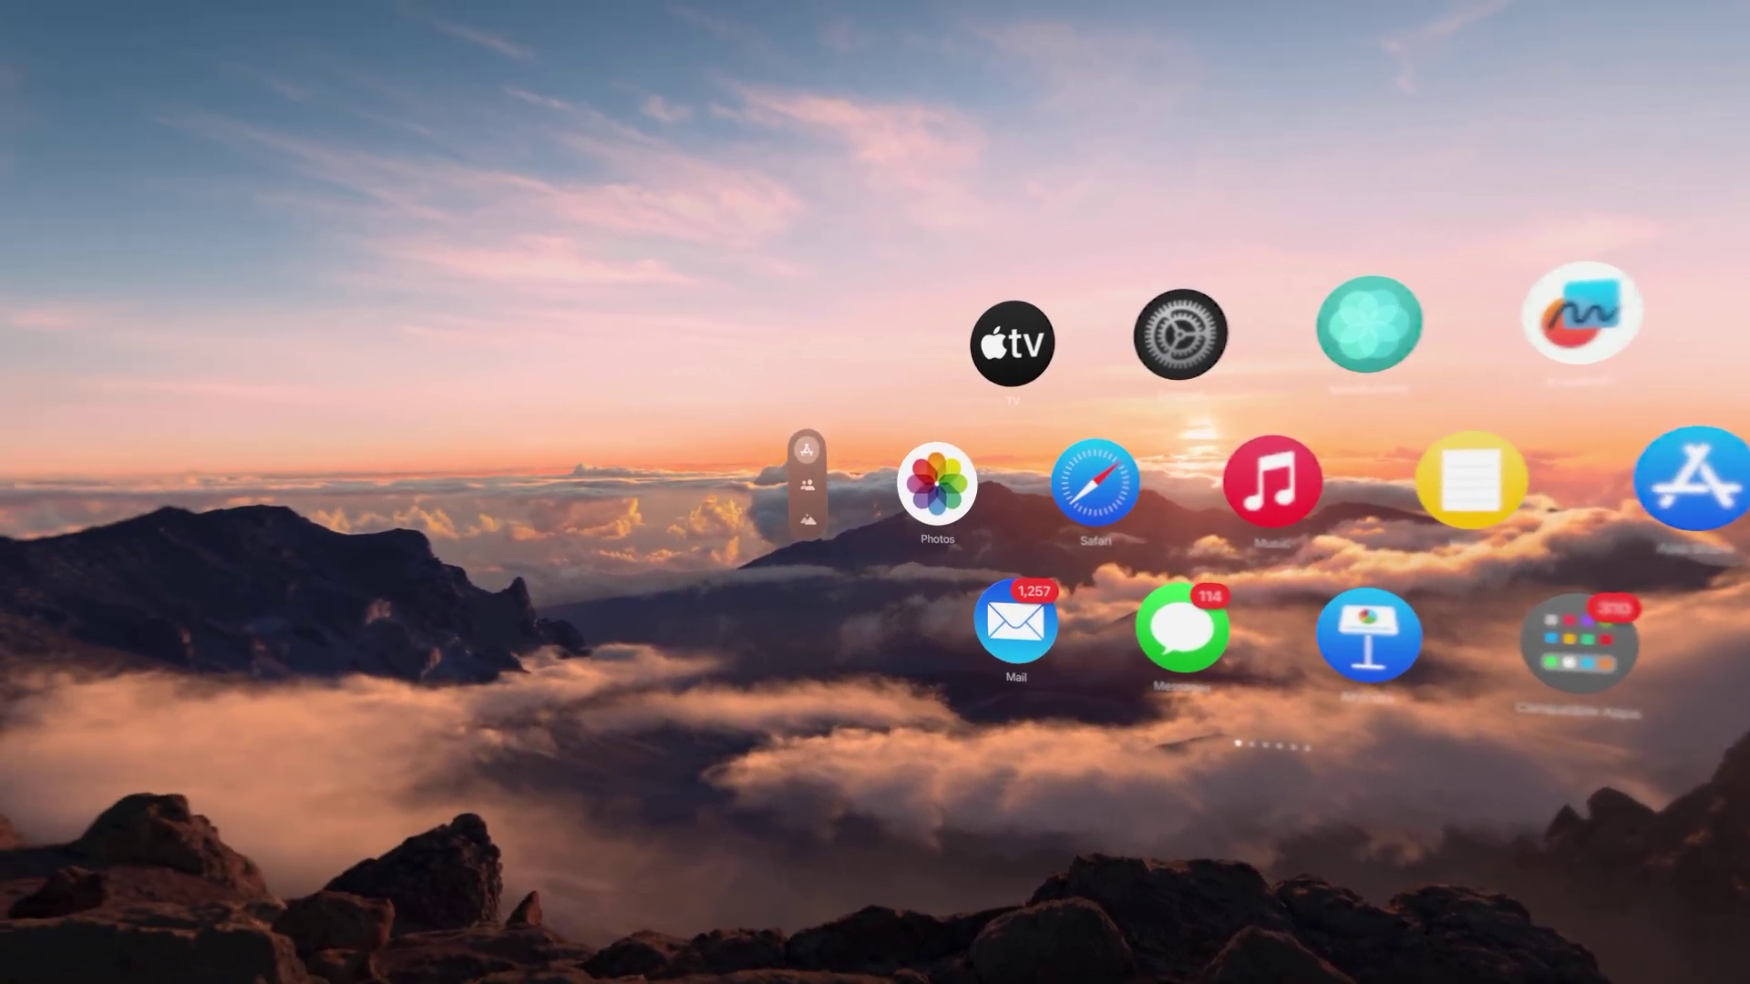
Show the available environments in the Home View and return to the apps.
mouse_move(855, 501)
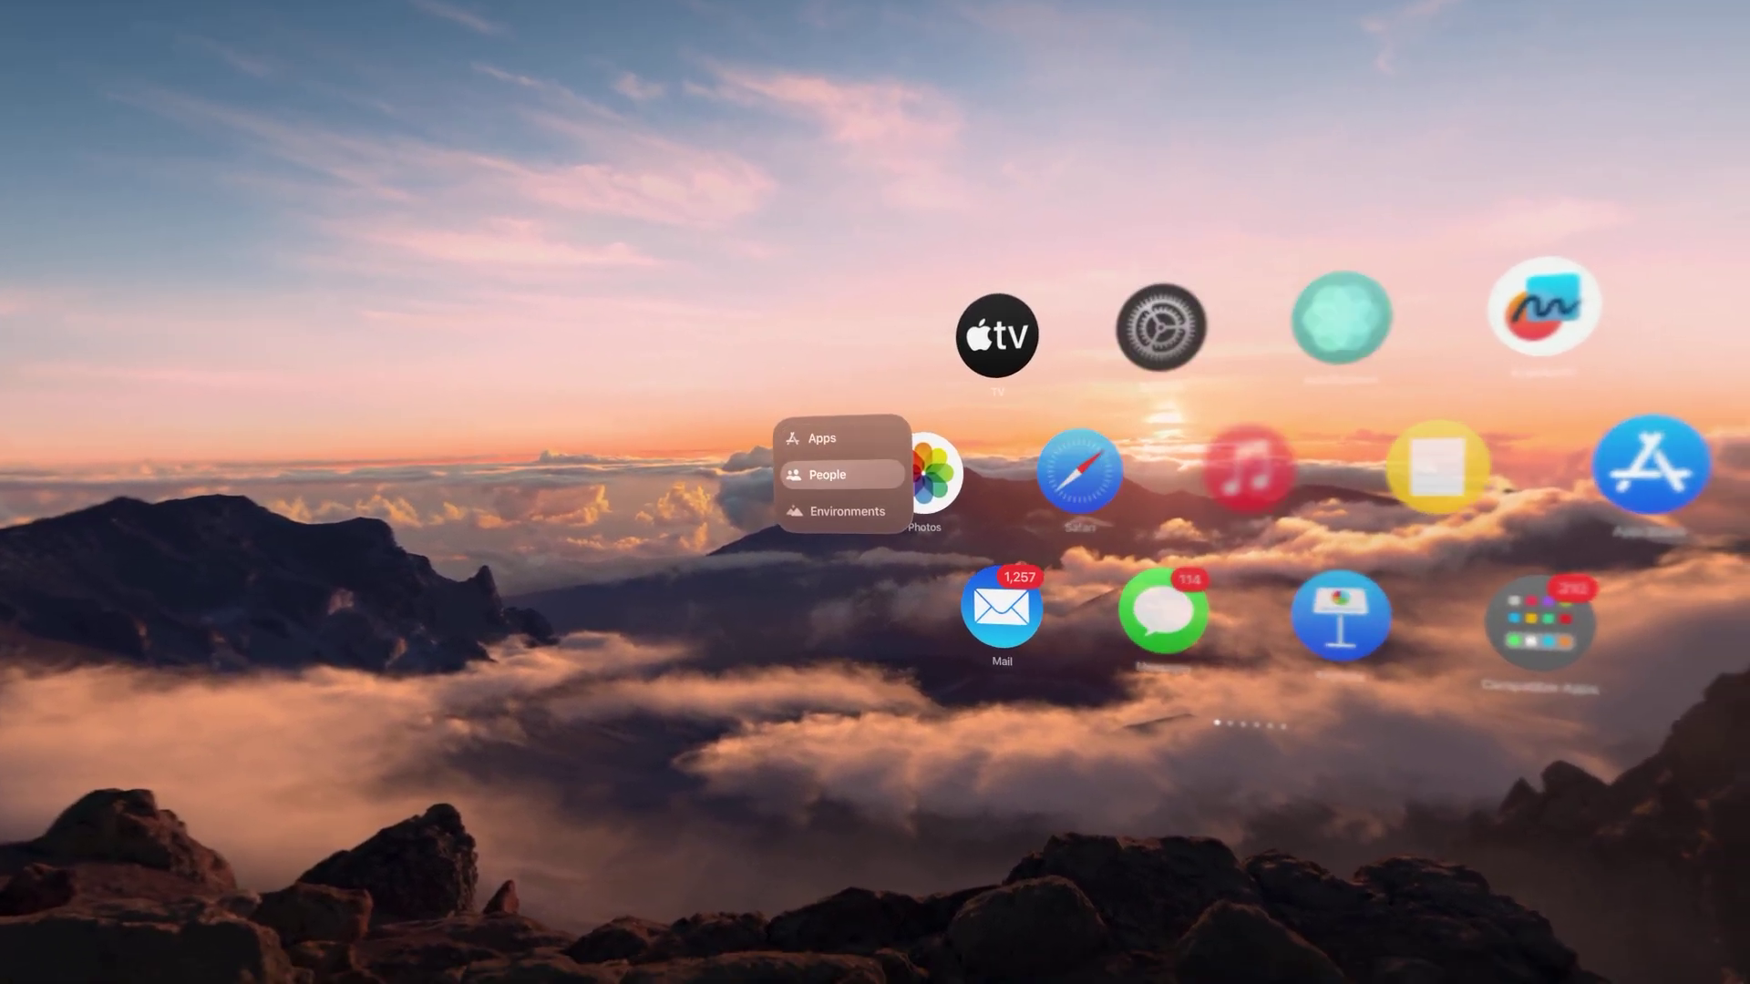
click(877, 542)
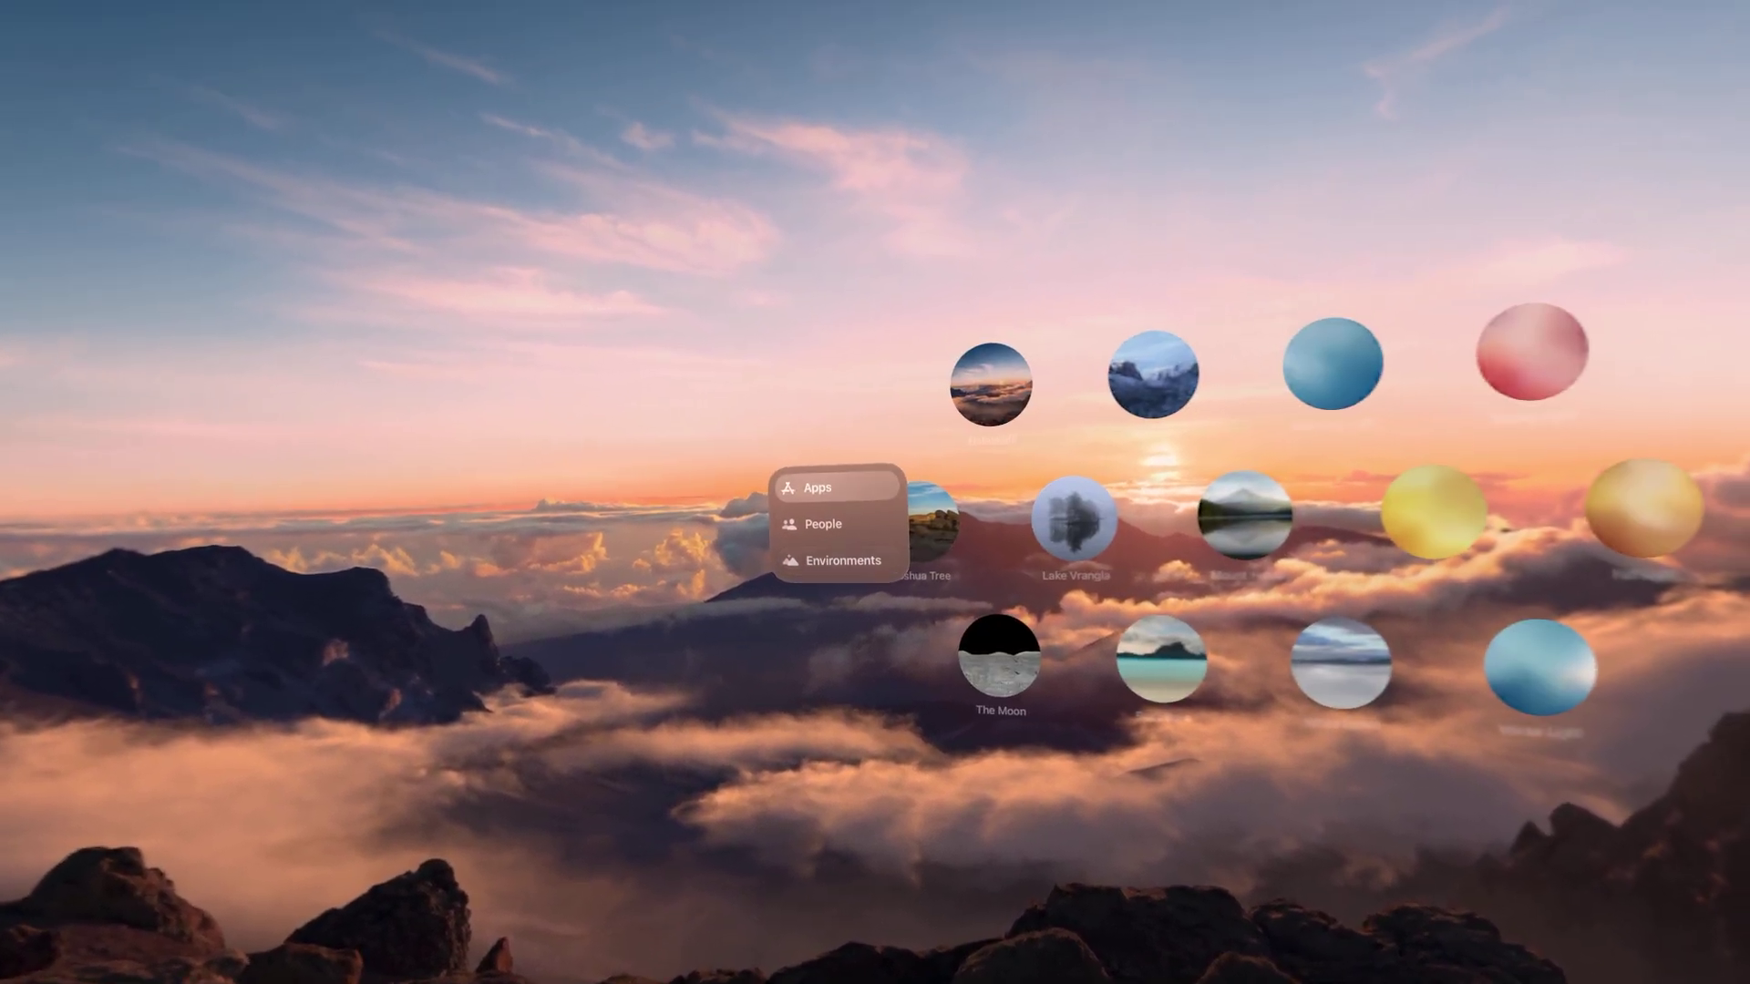
click(833, 488)
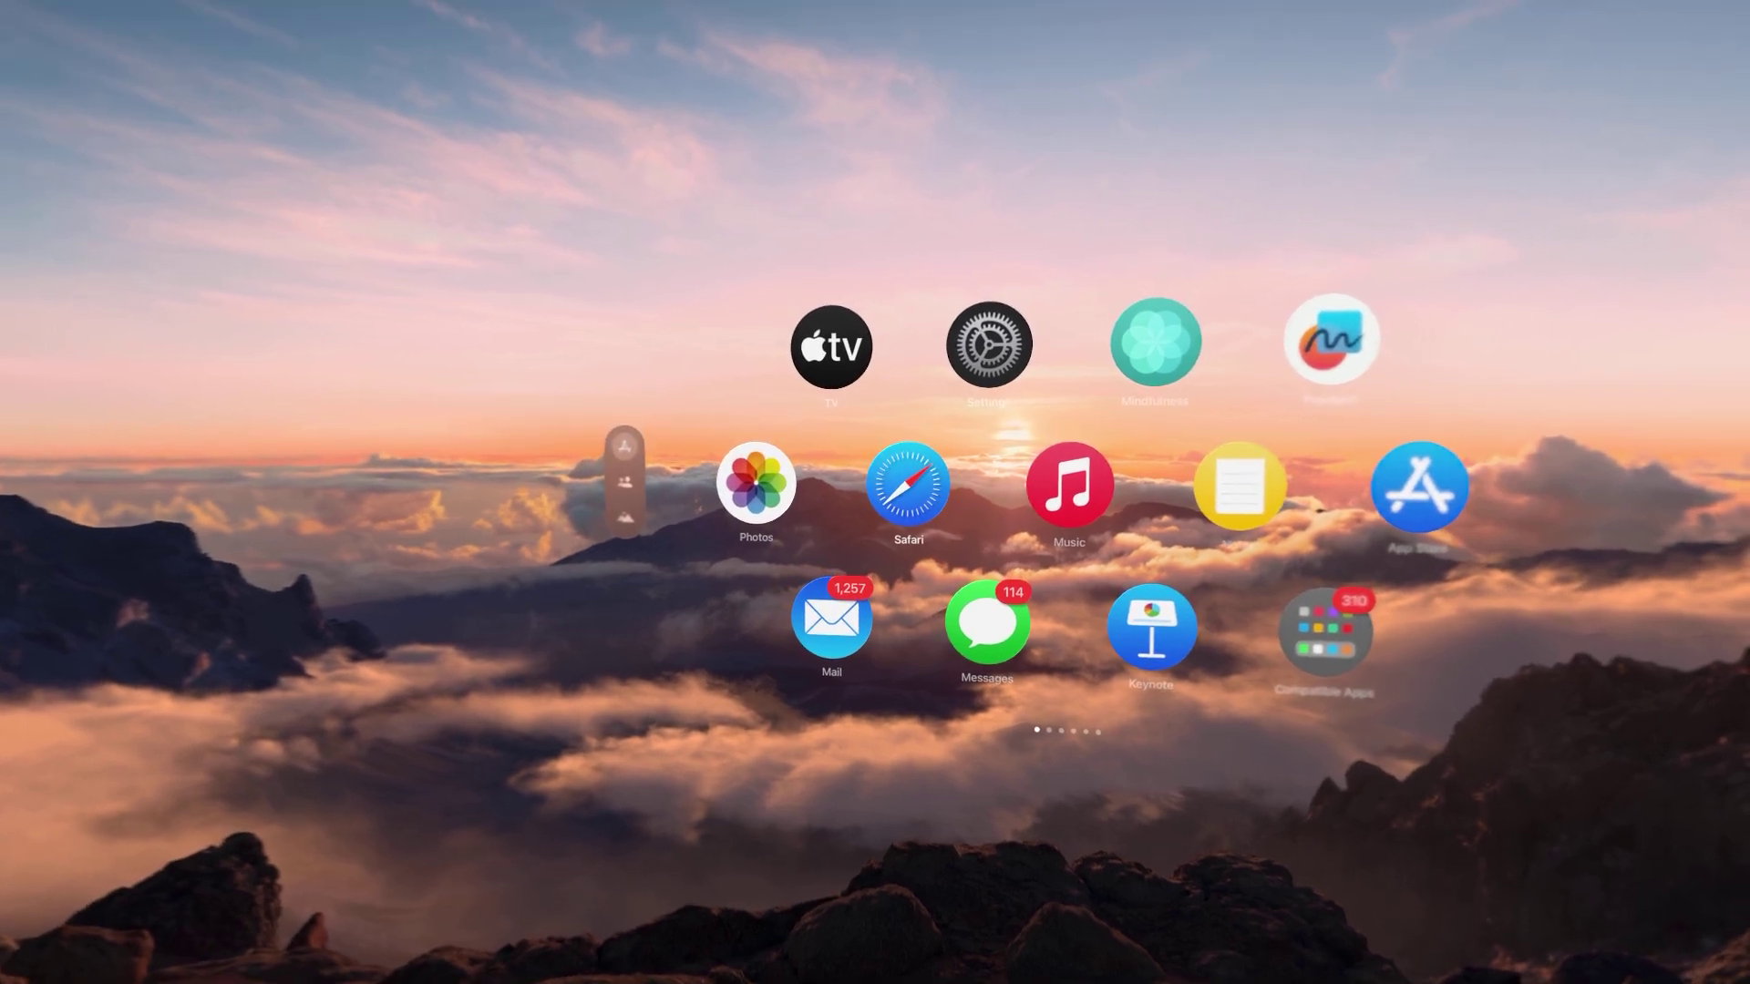
Open Safari, load apple.com and resize its window to a compact, nearly square shape.
click(924, 481)
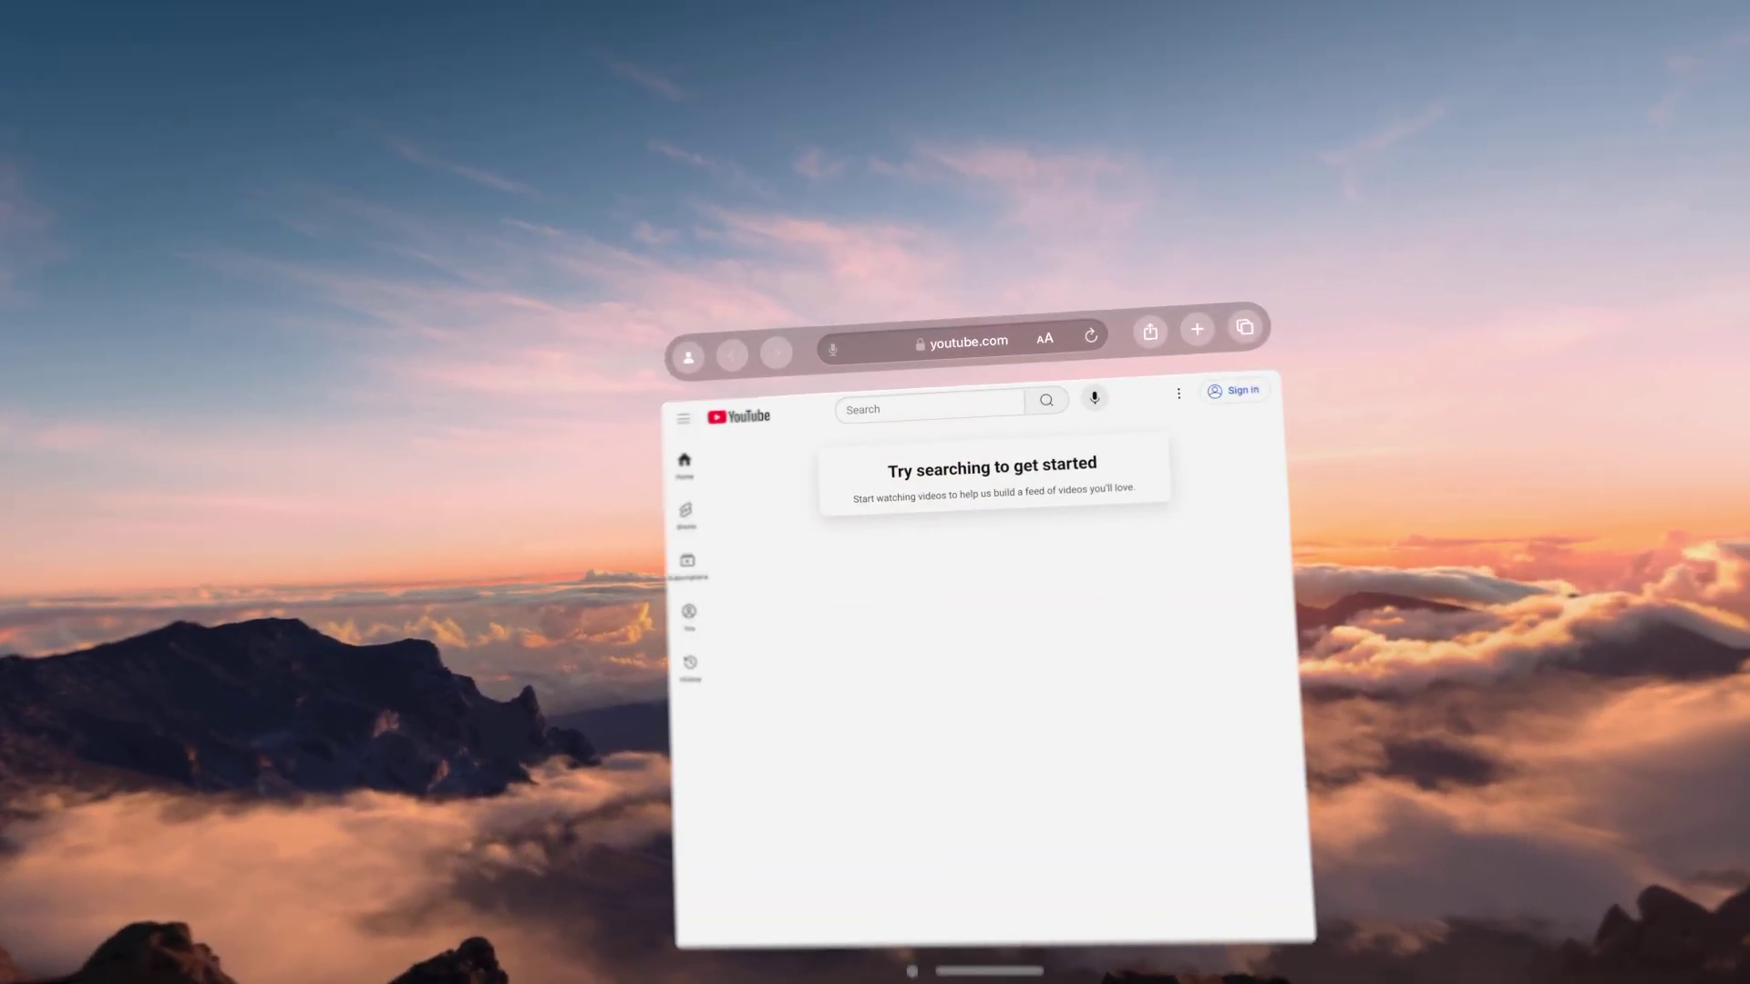
click(903, 350)
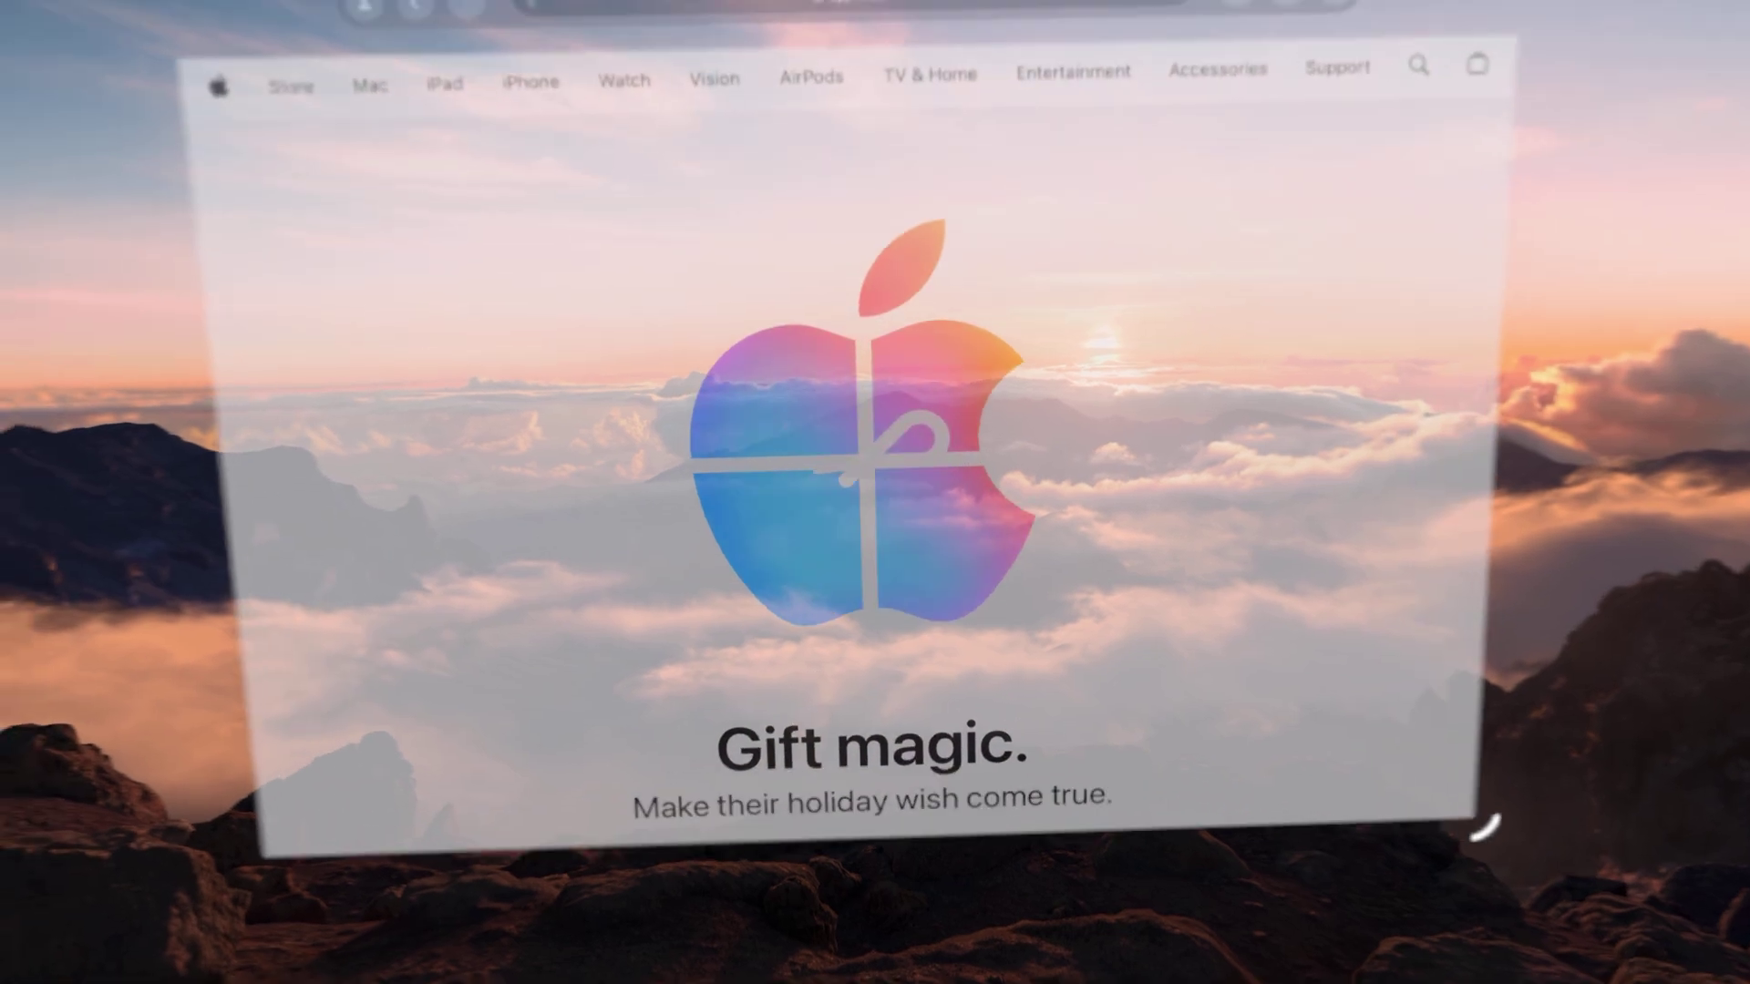
drag(1486, 828, 1398, 860)
mouse_move(1156, 754)
mouse_down()
mouse_move(1139, 750)
mouse_move(1184, 785)
mouse_move(1168, 724)
mouse_up()
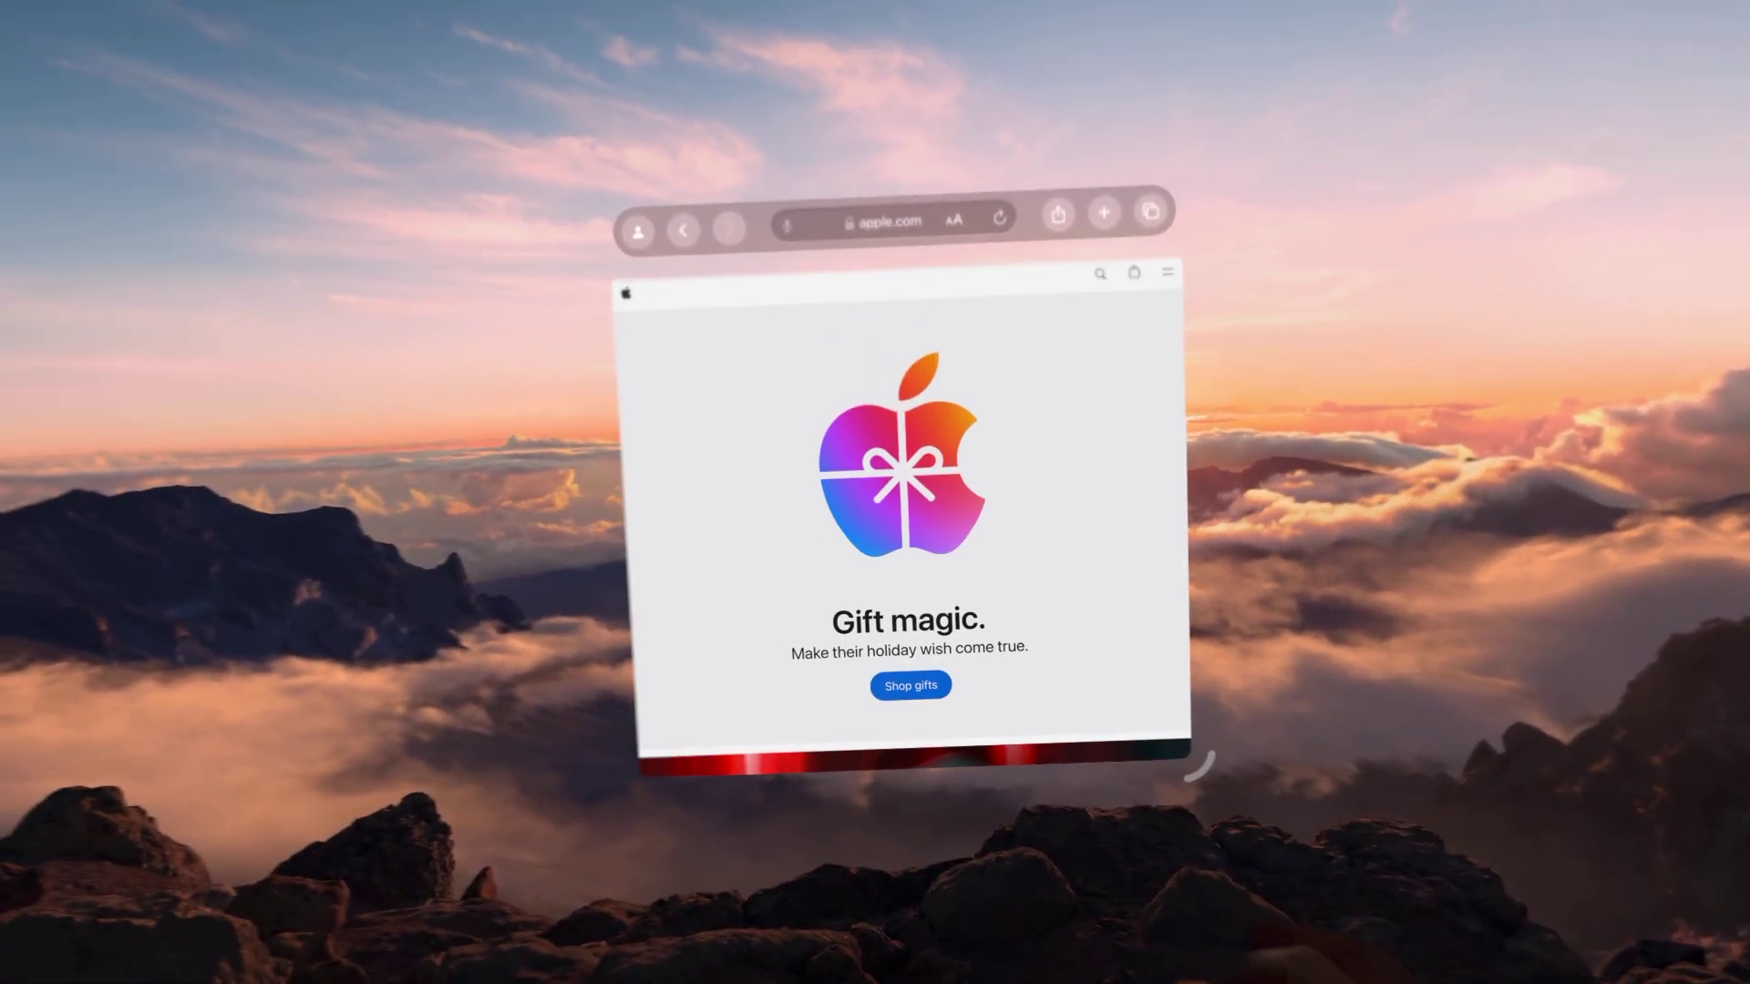
Scroll through the Apple home page to the iPhone 16 and iPad air sections and return to its beginning.
scroll(883, 538, down, 5)
scroll(882, 538, down, 7)
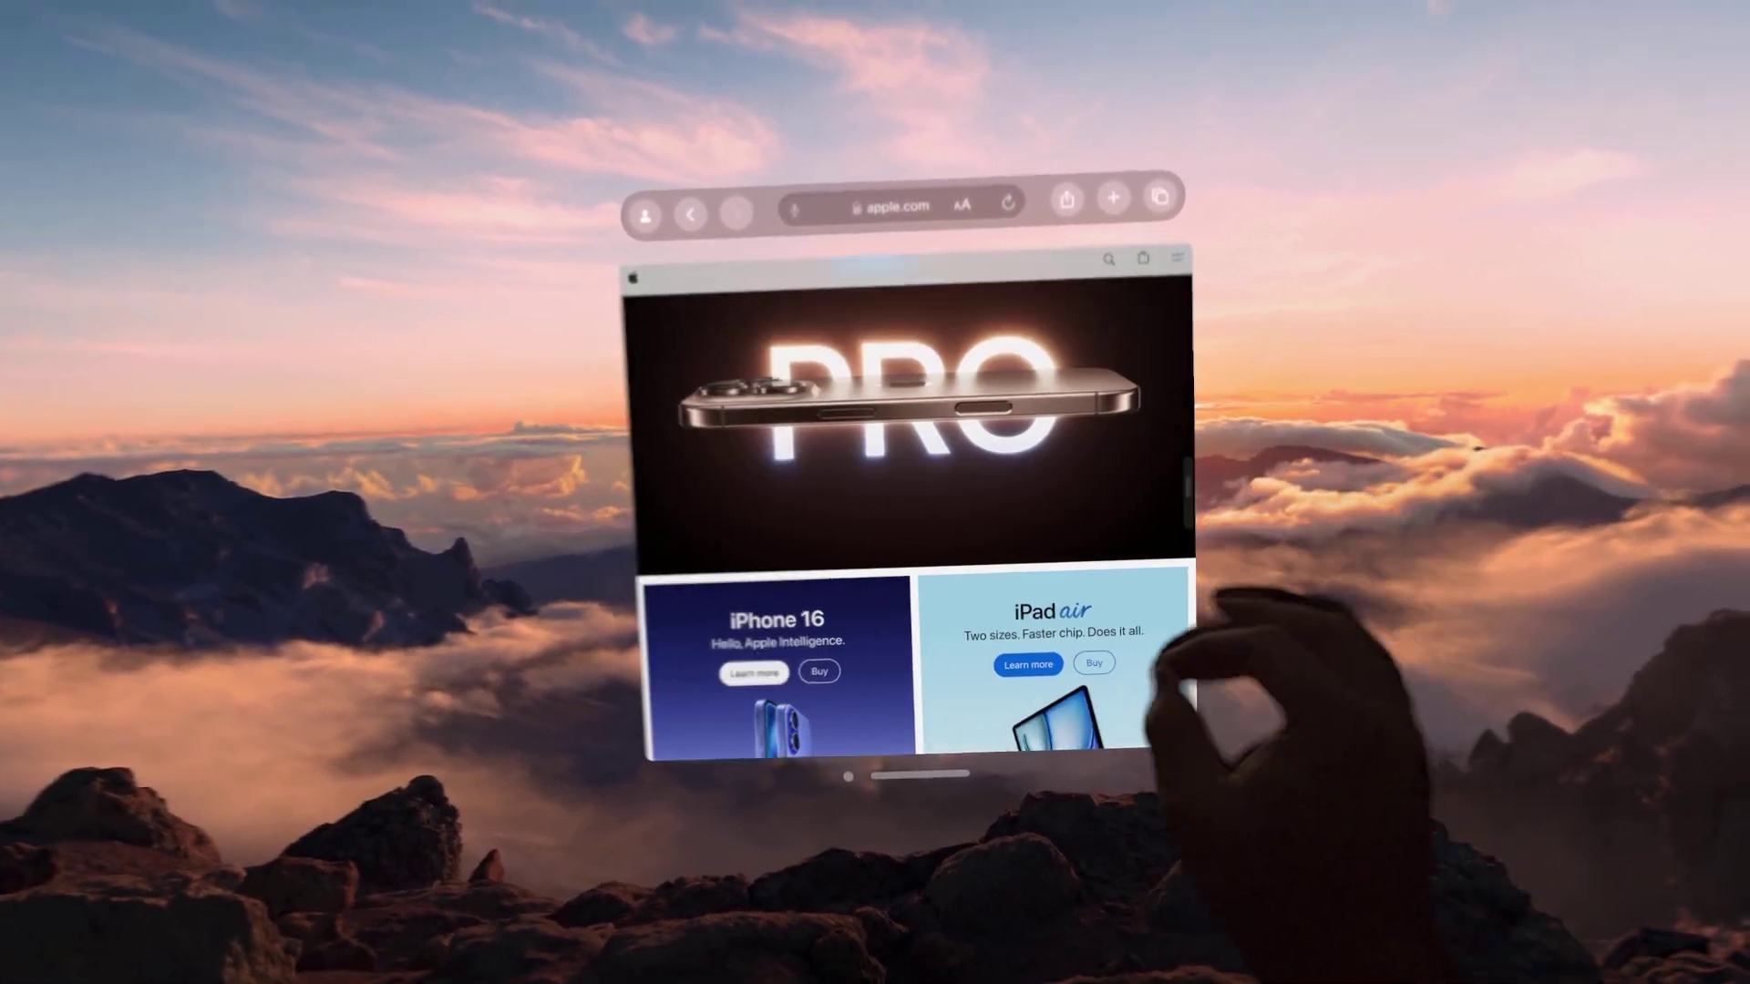
scroll(882, 538, up, 4)
scroll(893, 529, up, 10)
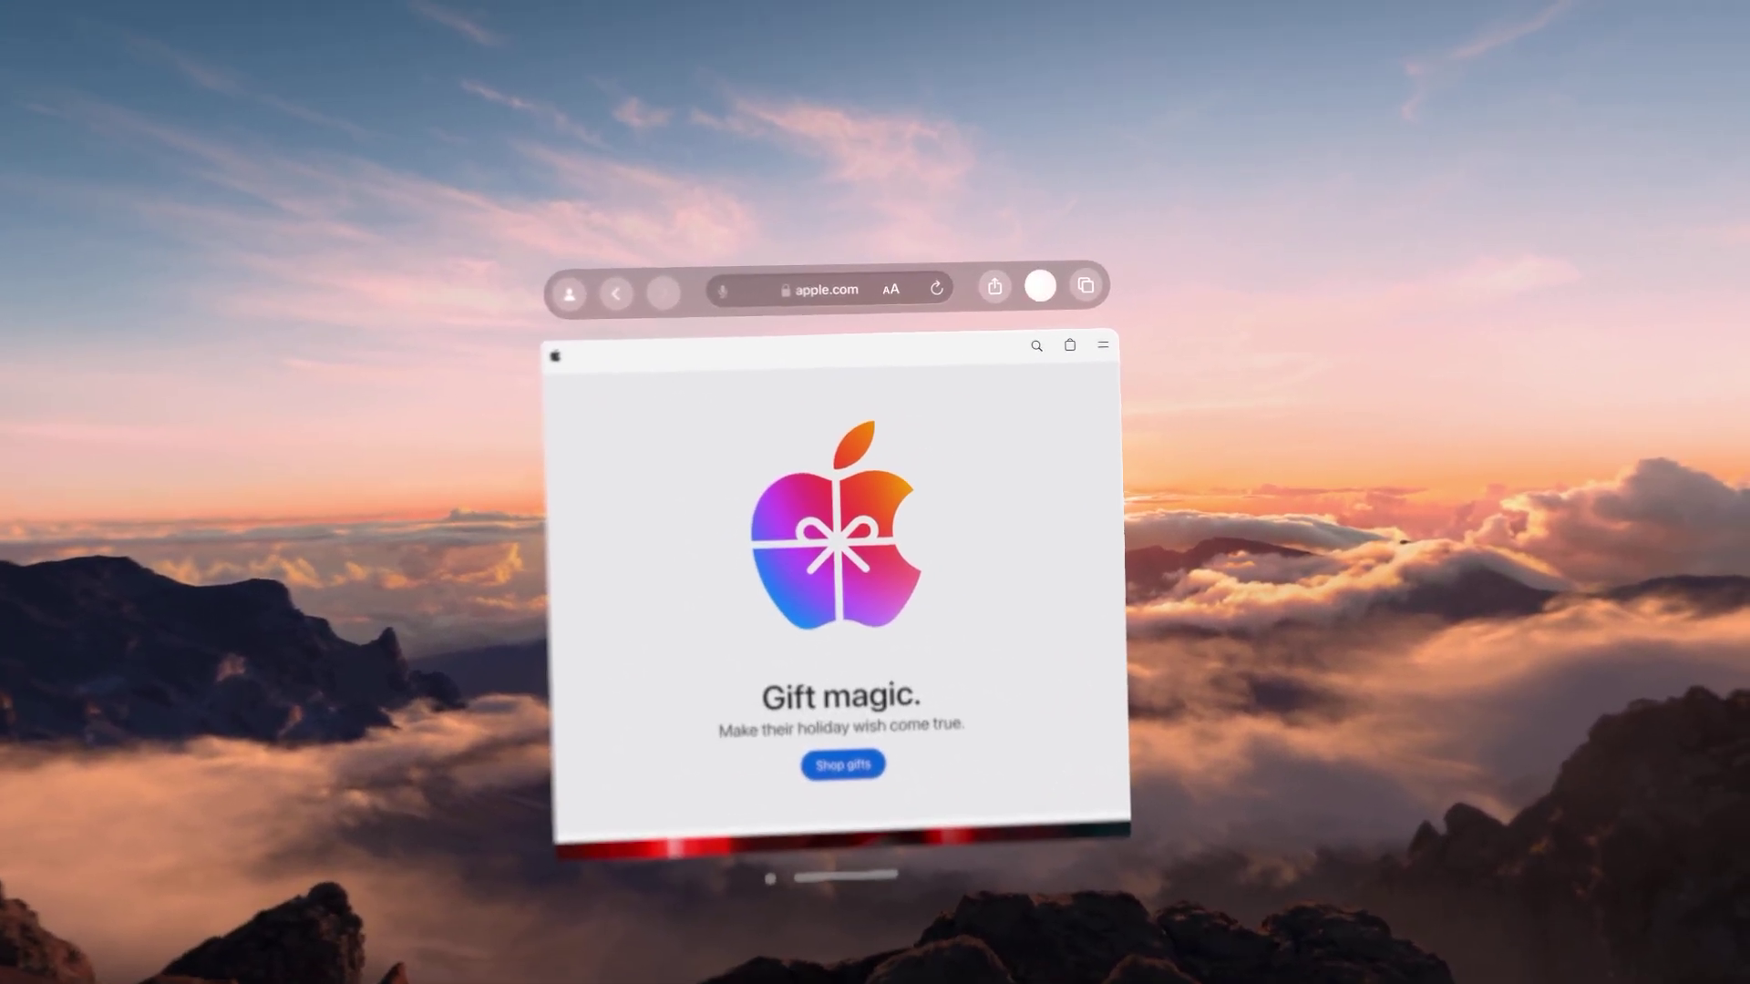
Open YouTube in a new tab beside the Apple tab and pull it out of the browser window.
click(1040, 285)
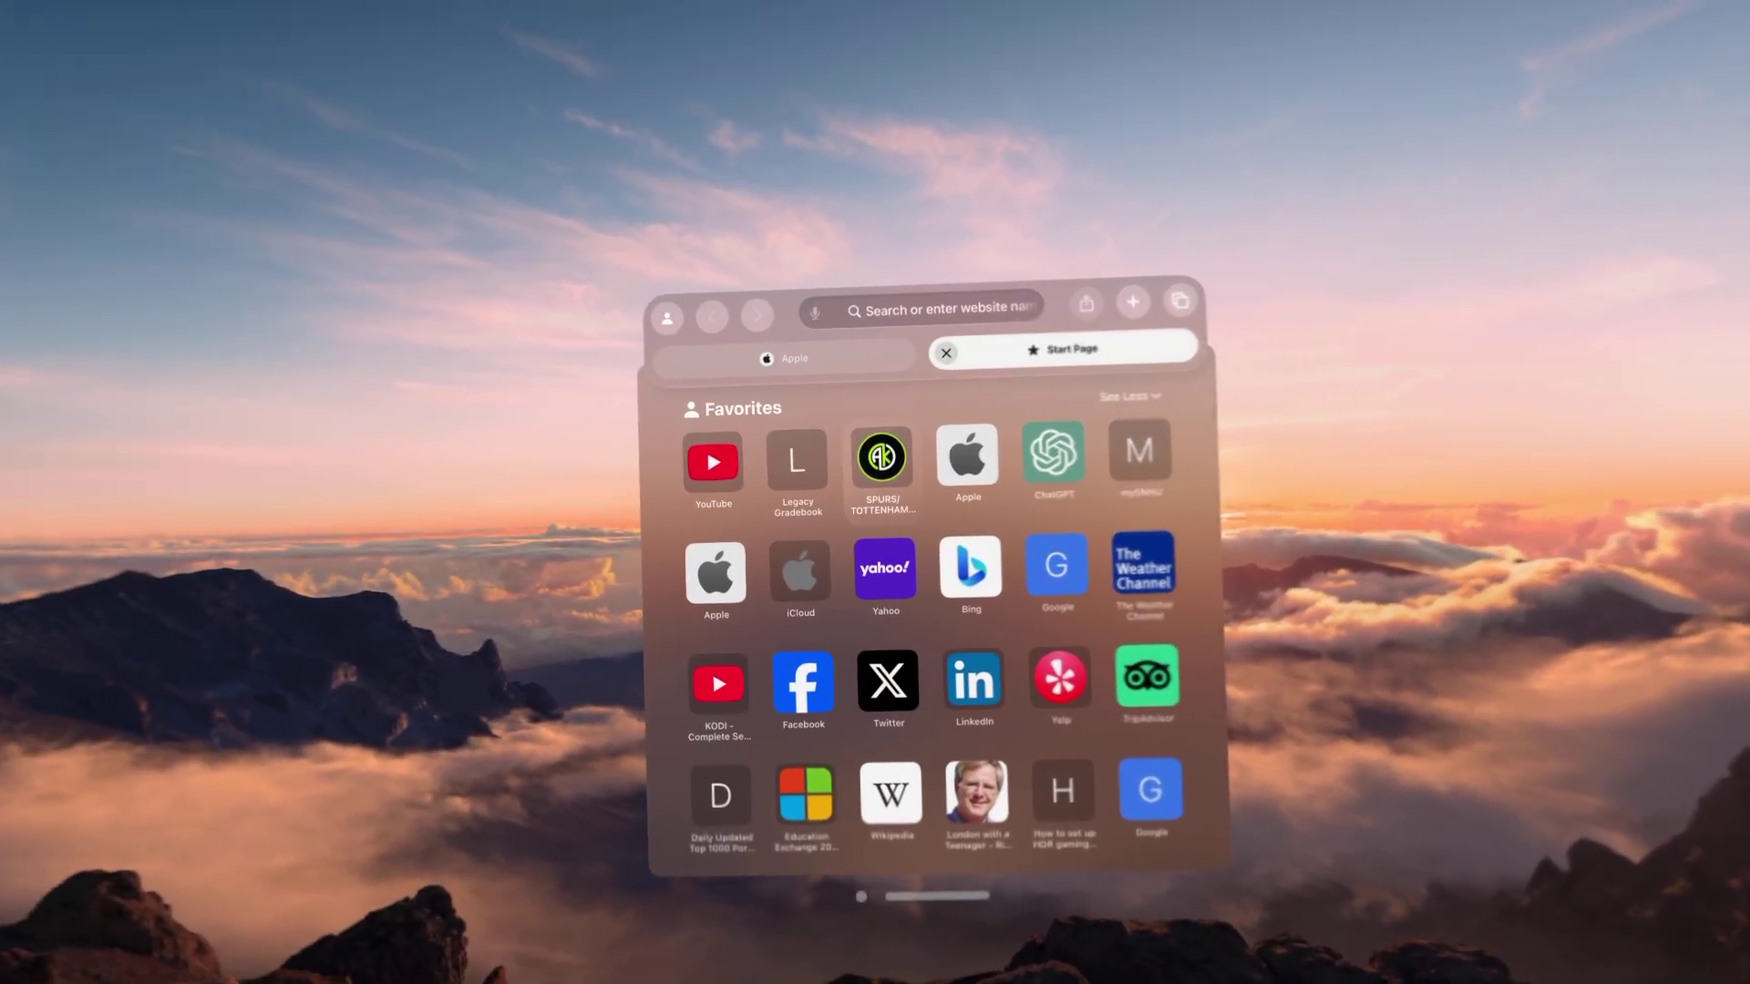
click(773, 453)
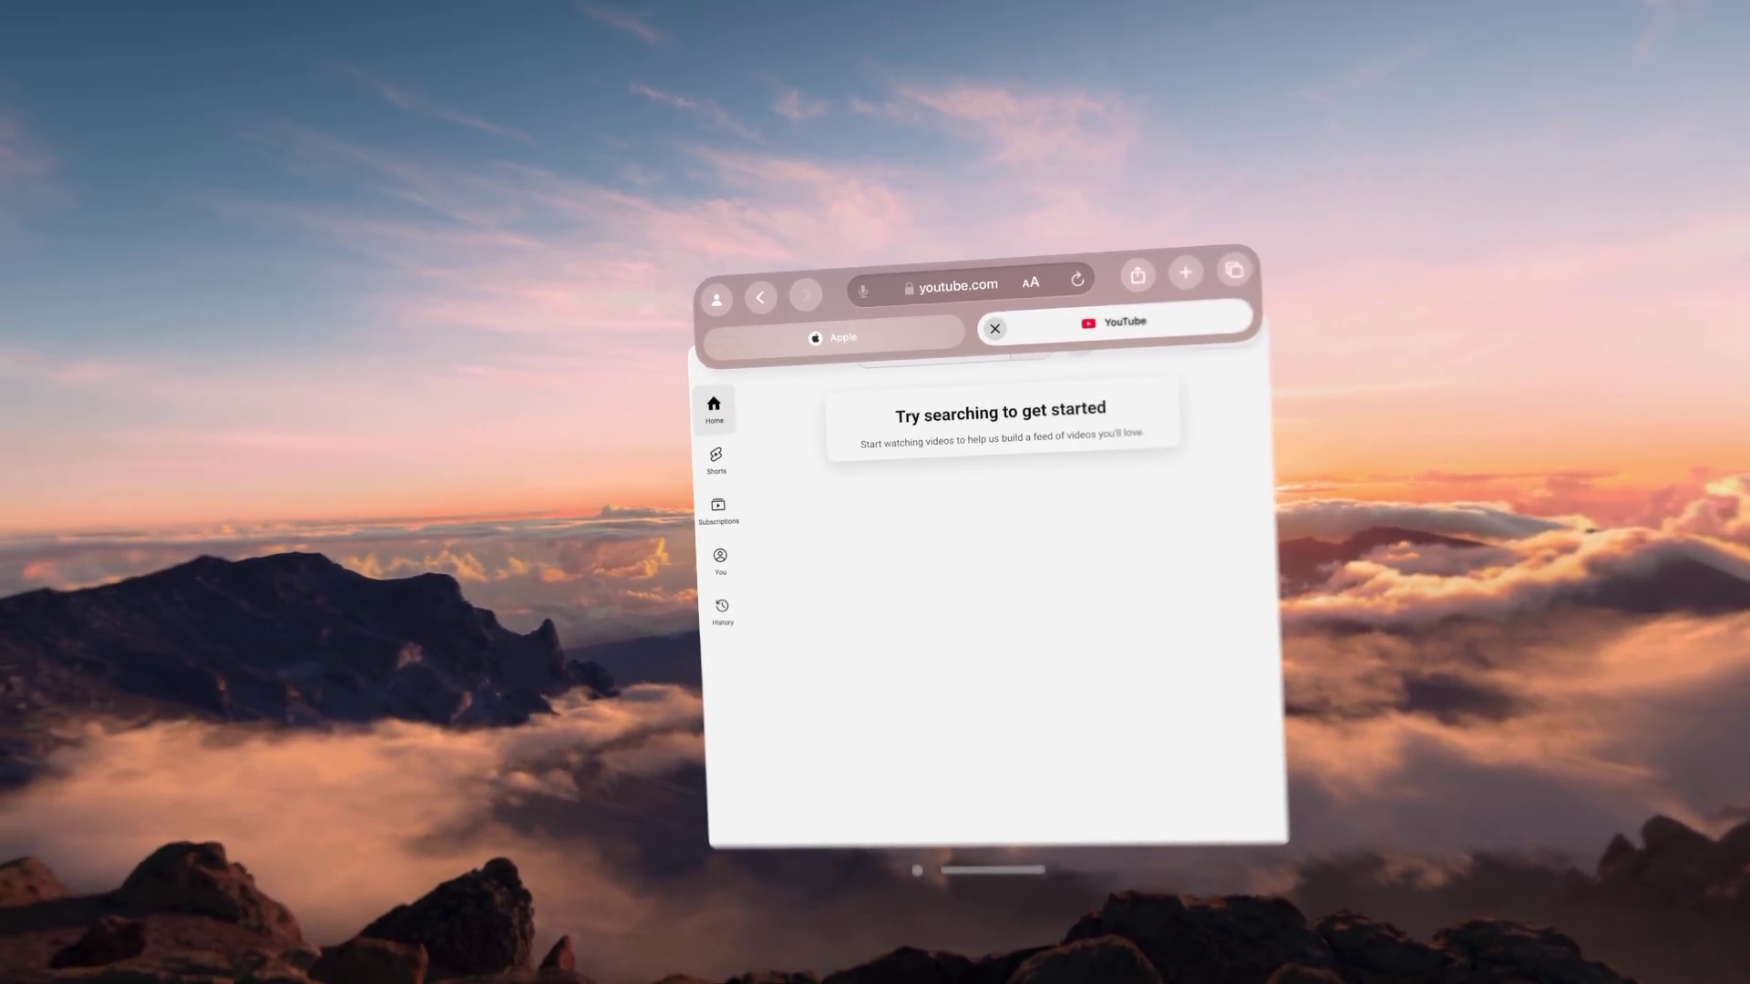
click(833, 338)
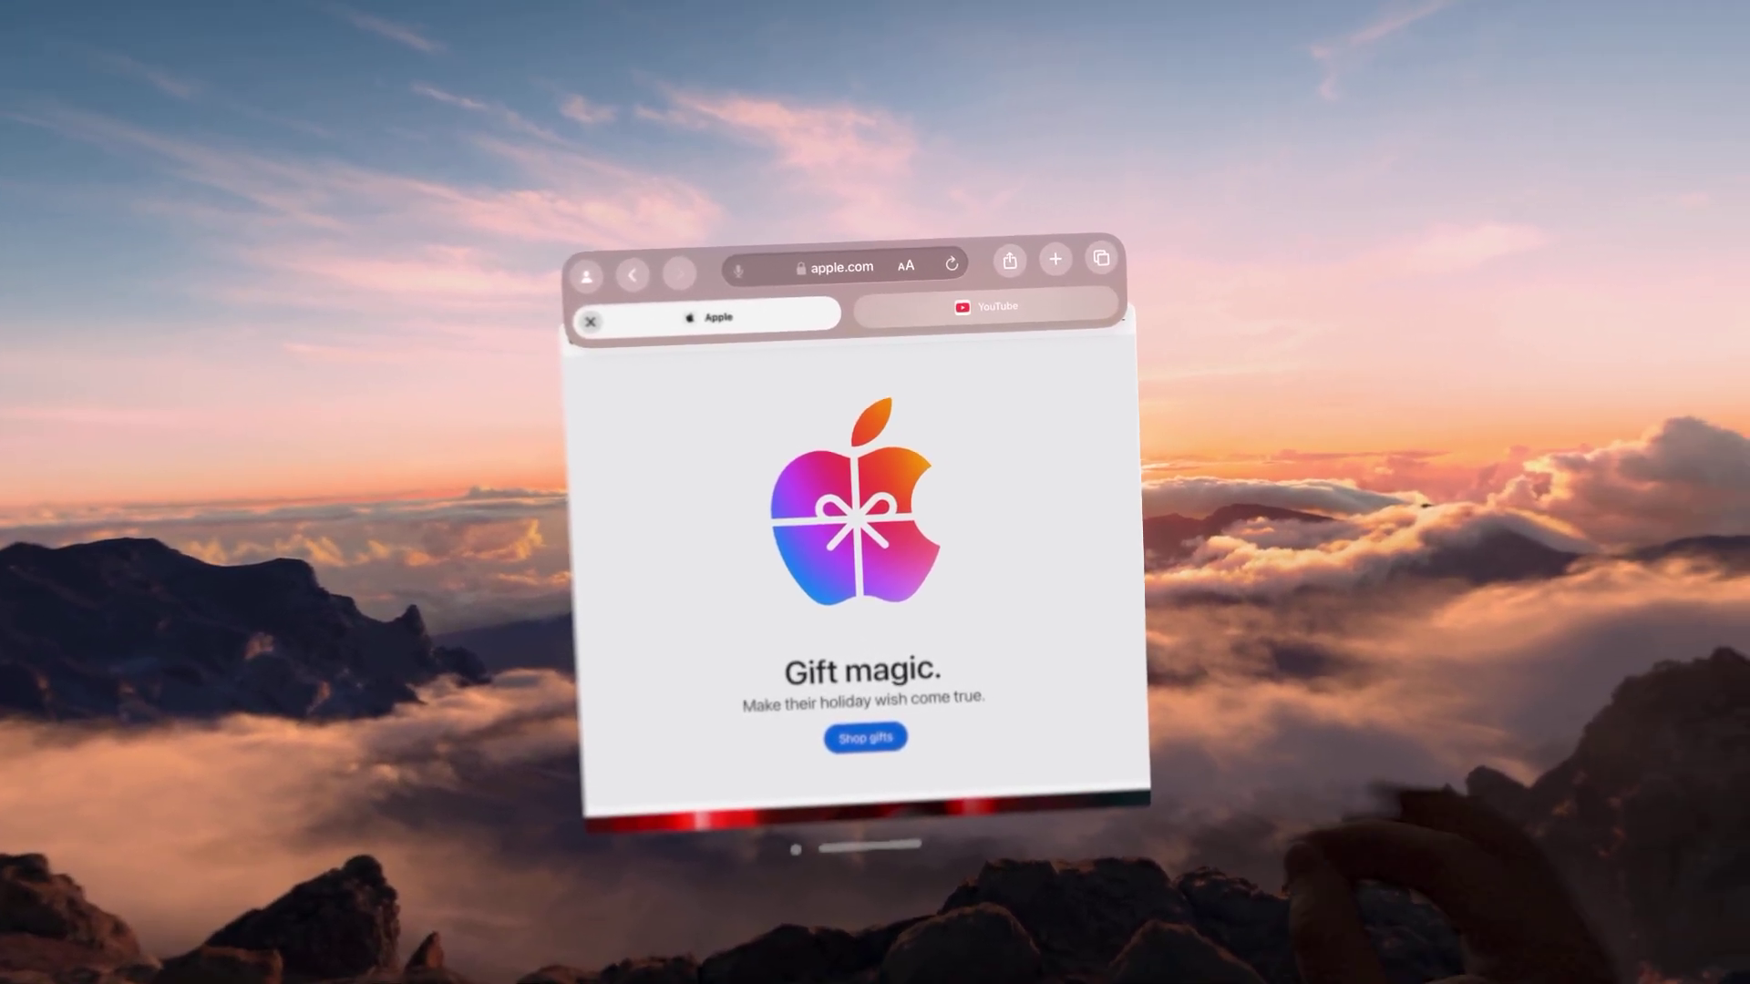
click(986, 307)
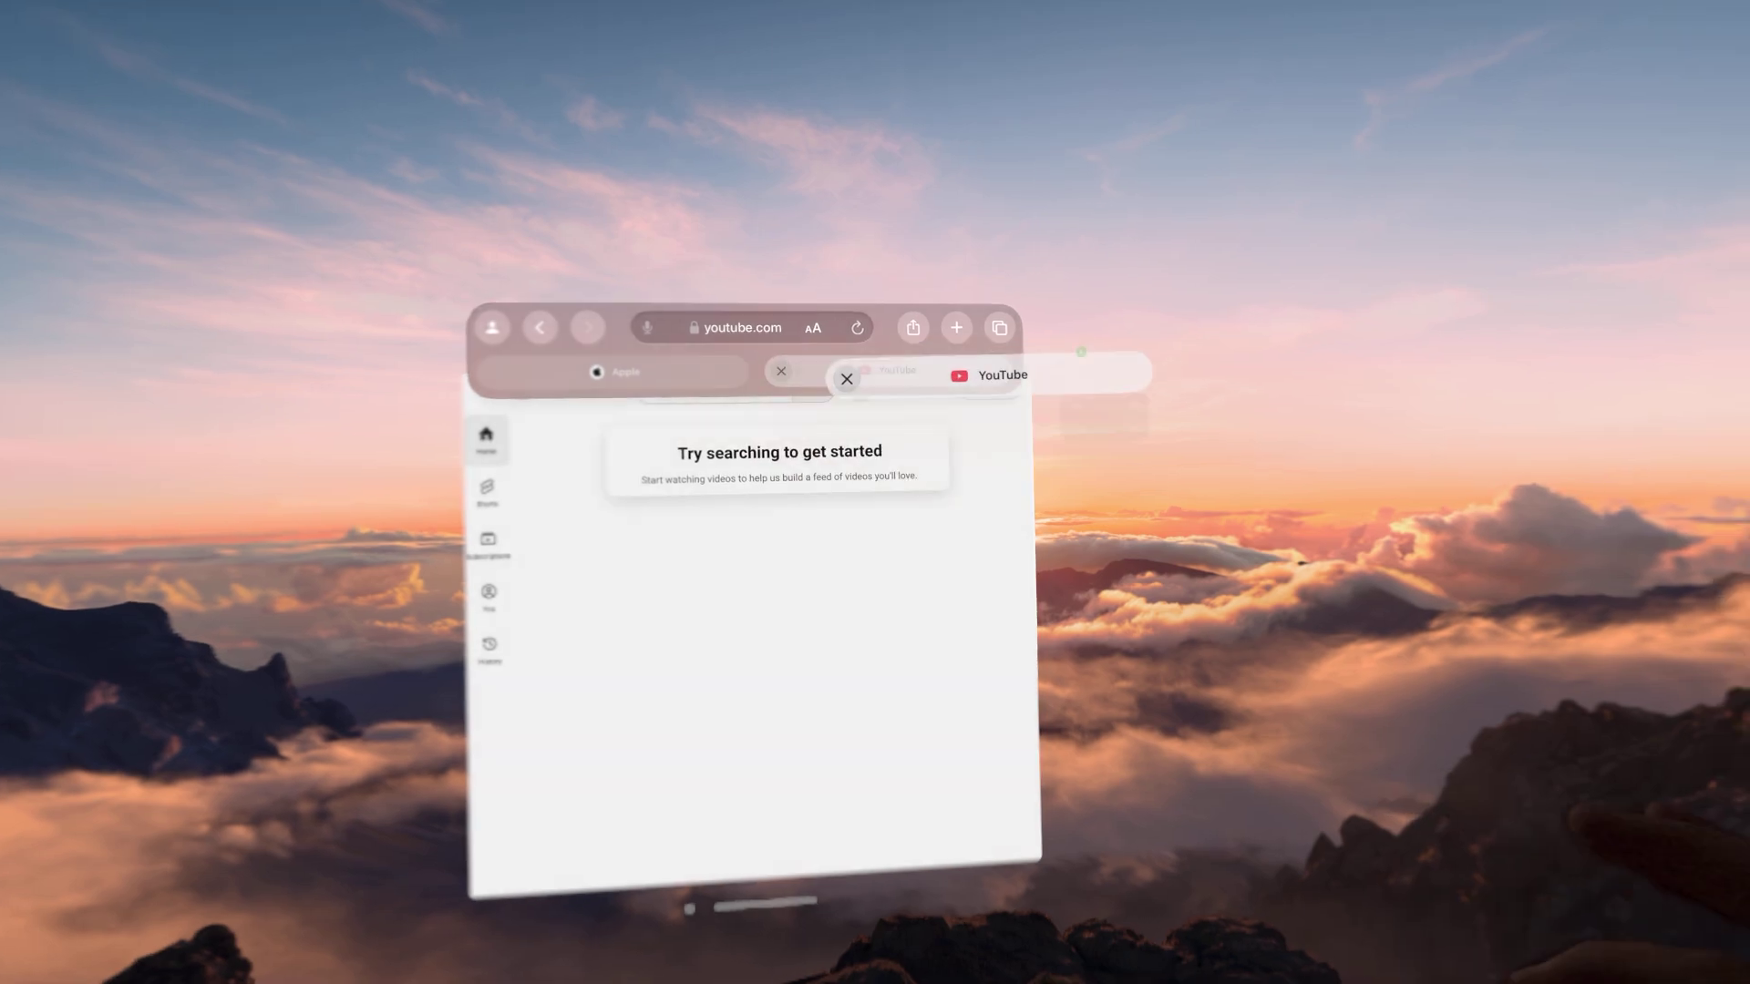
drag(990, 374, 1048, 365)
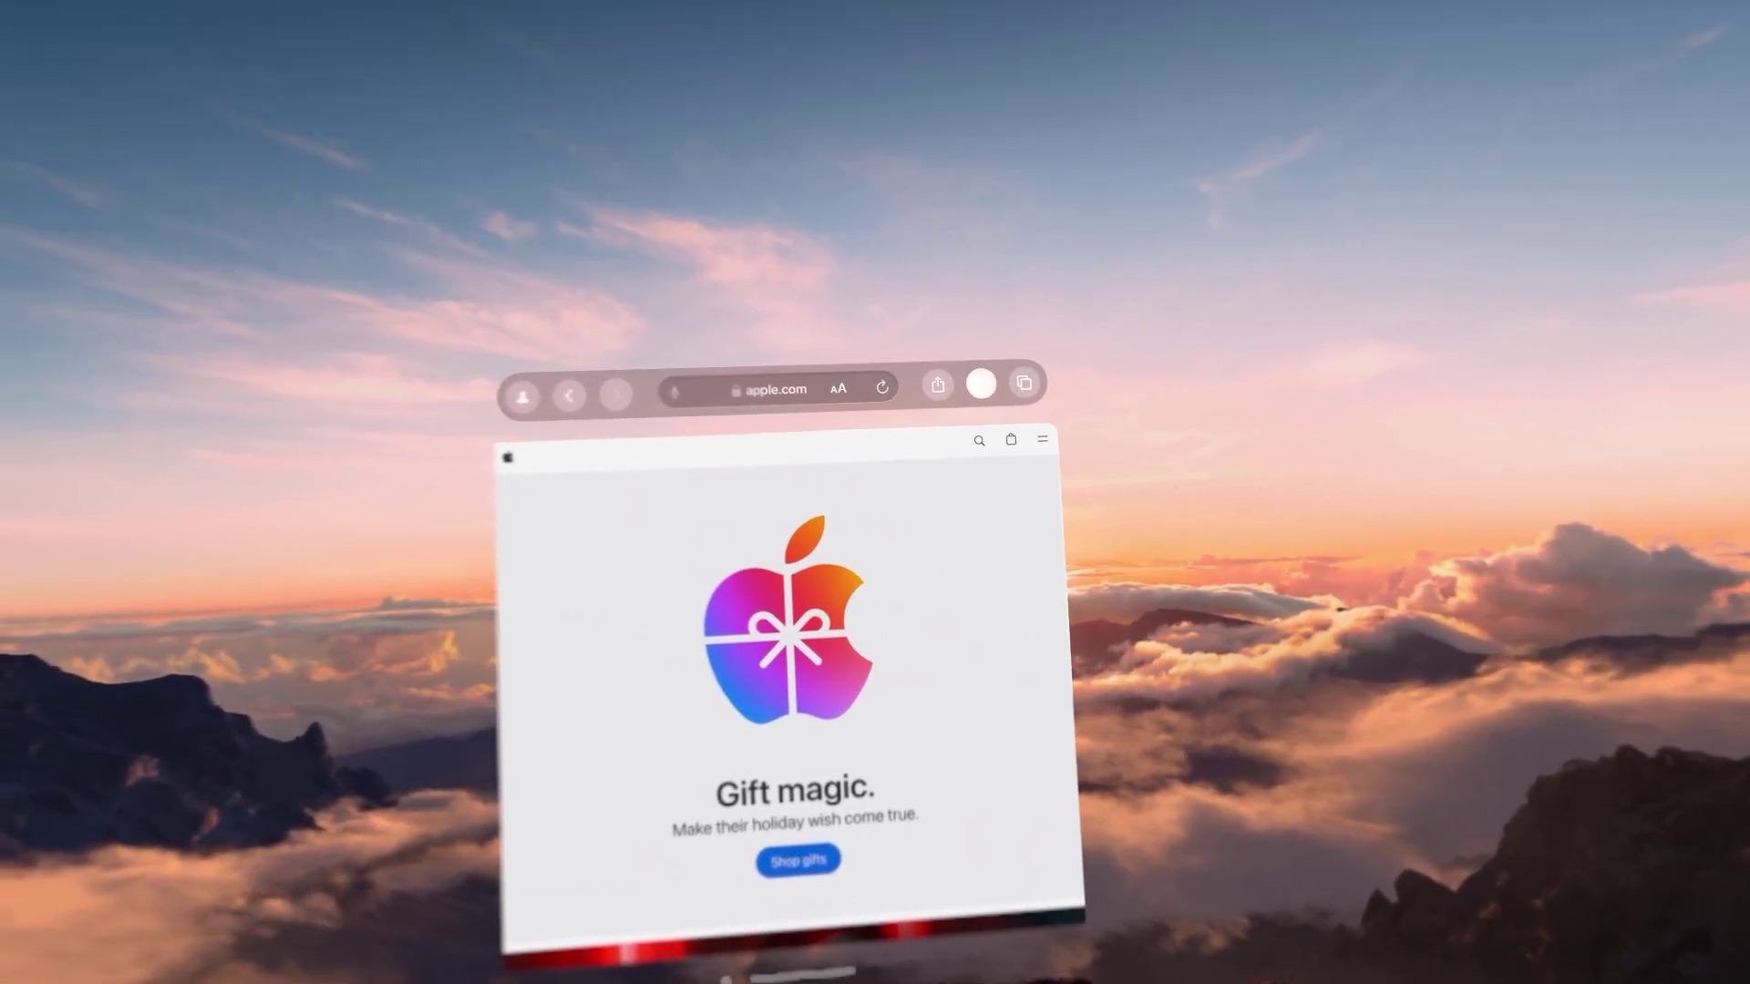
Open The Weather Channel in a new tab from the favorites and return to the Apple page.
click(981, 384)
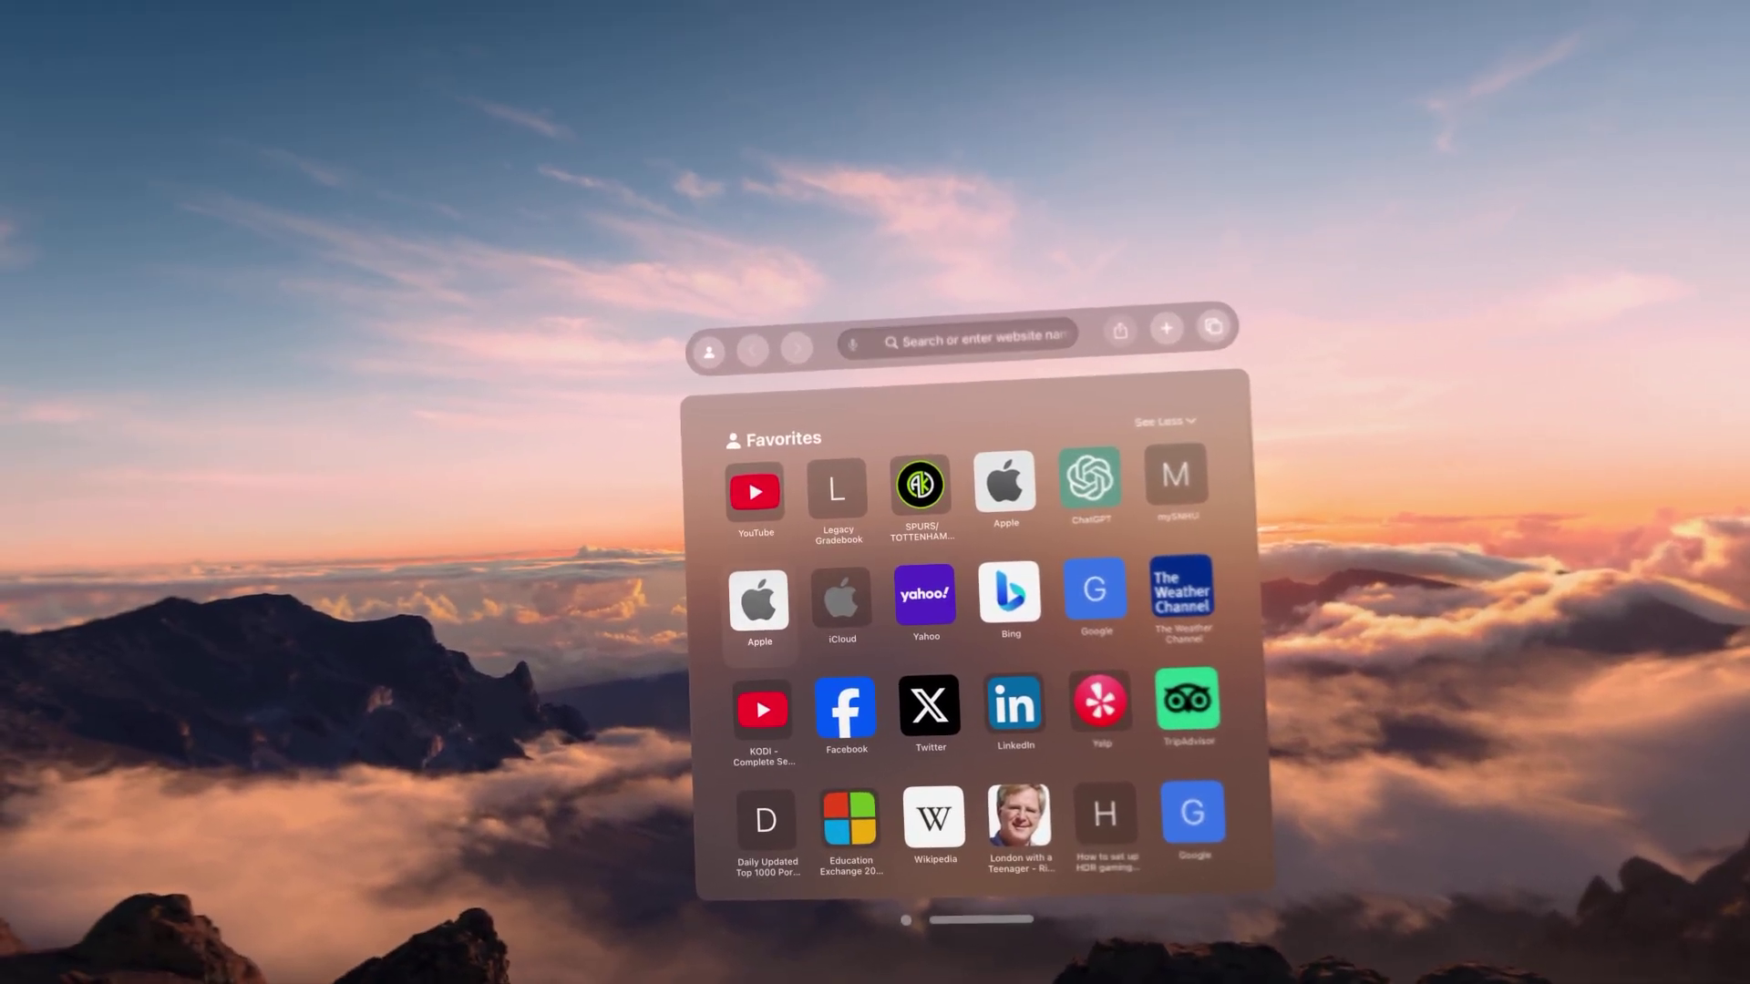
click(1182, 587)
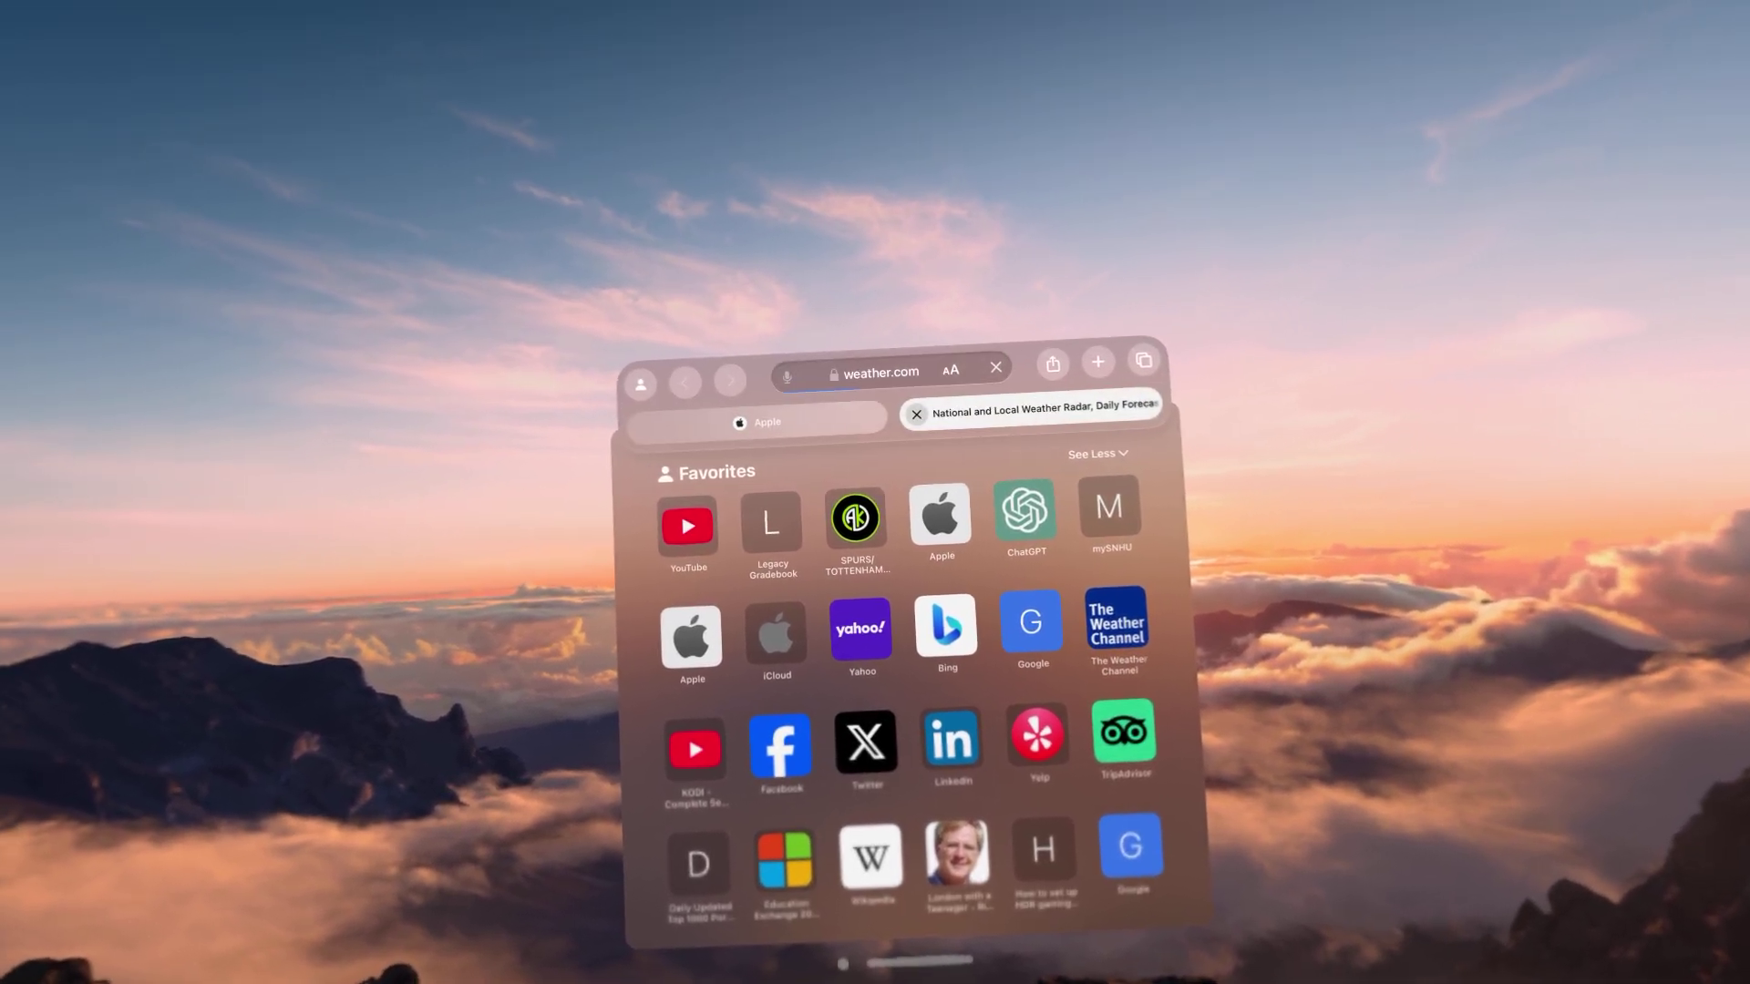
click(758, 423)
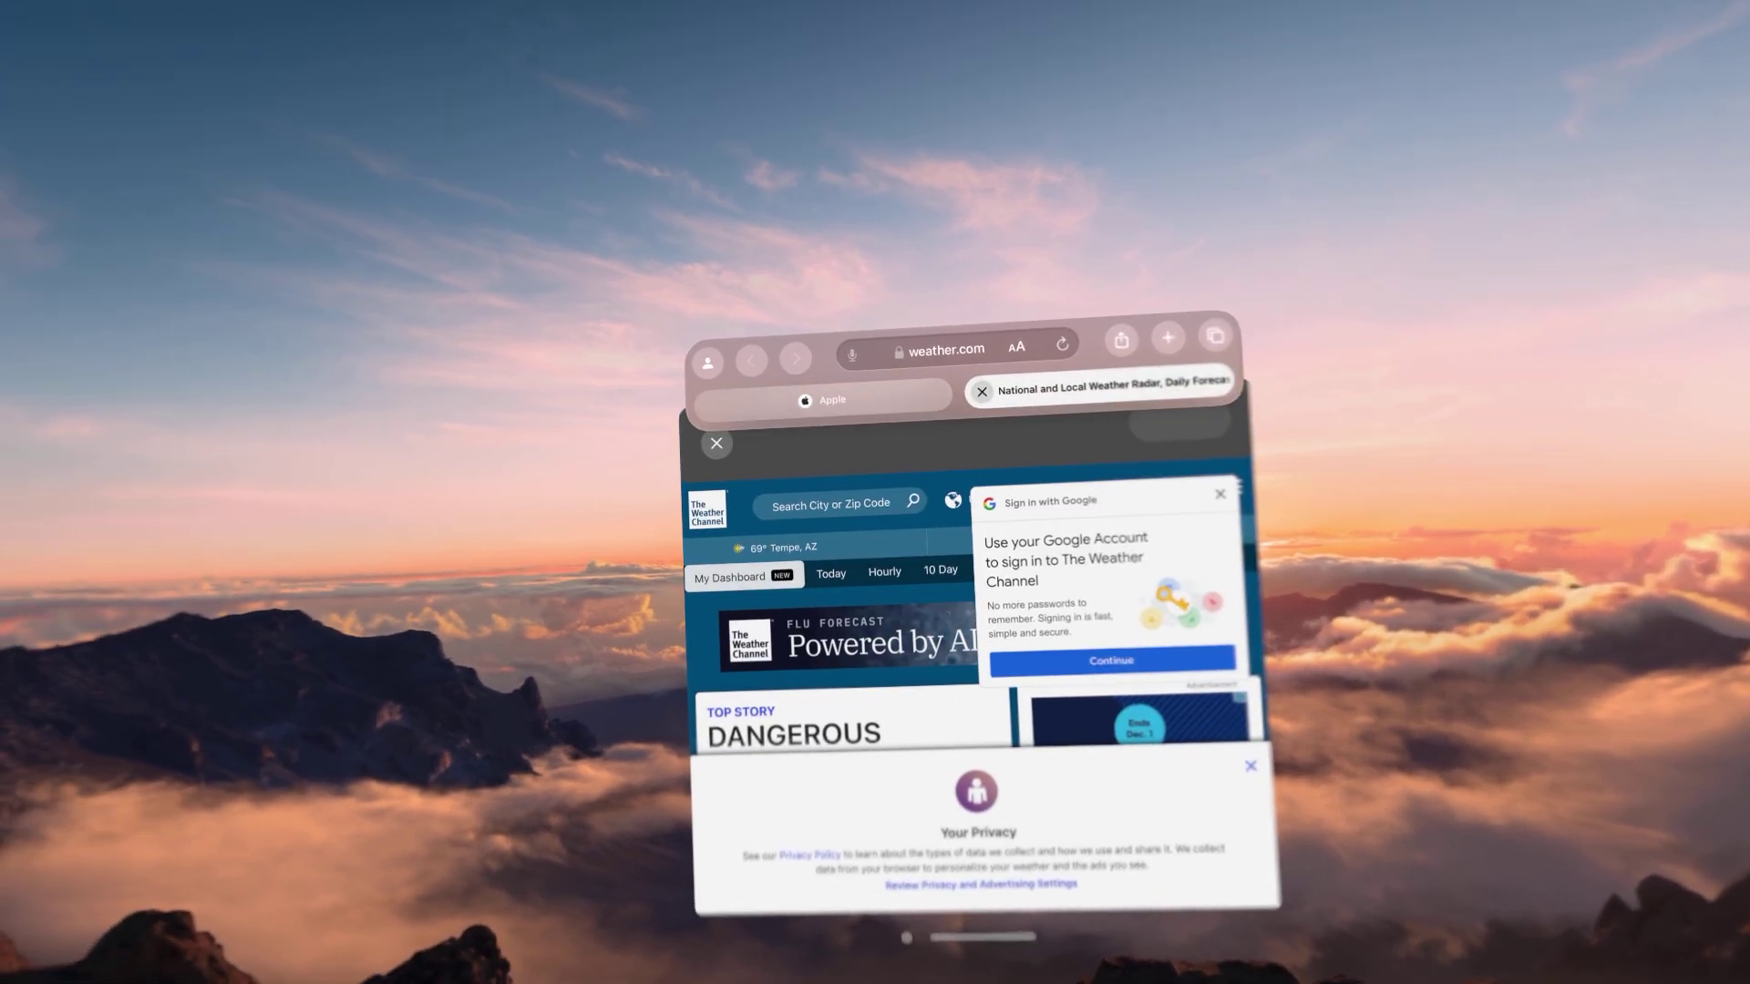
click(737, 401)
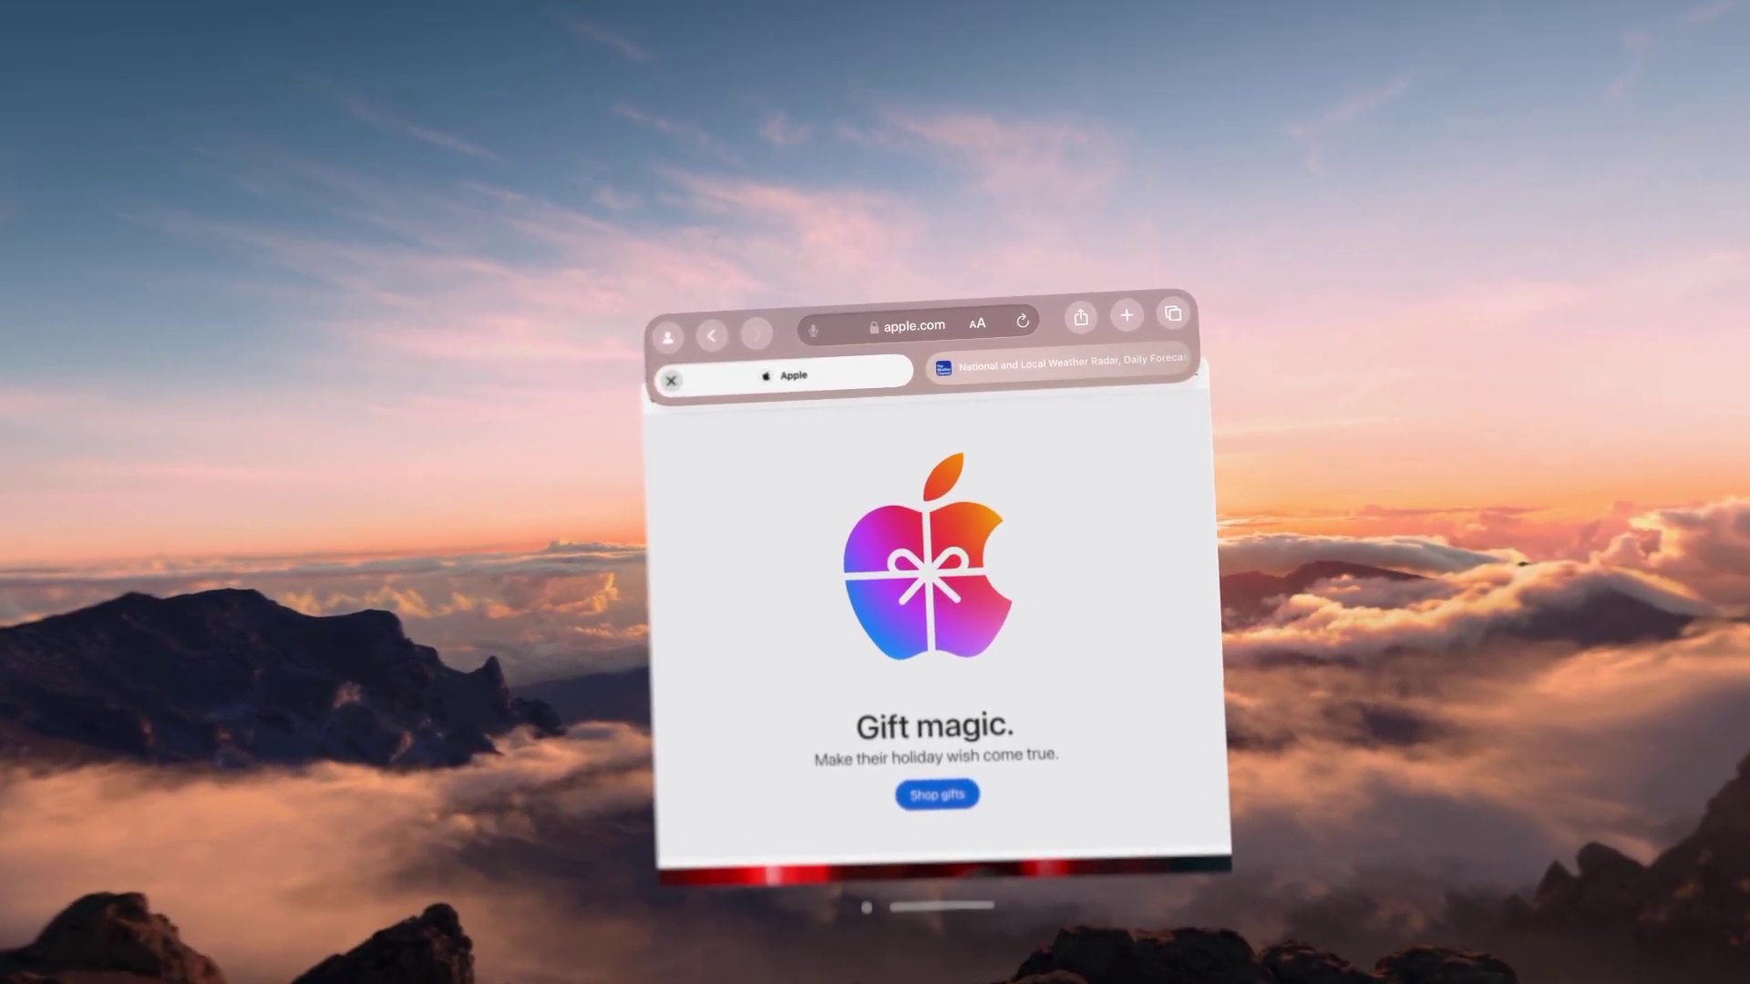
scroll(934, 638, down, 10)
scroll(935, 638, up, 10)
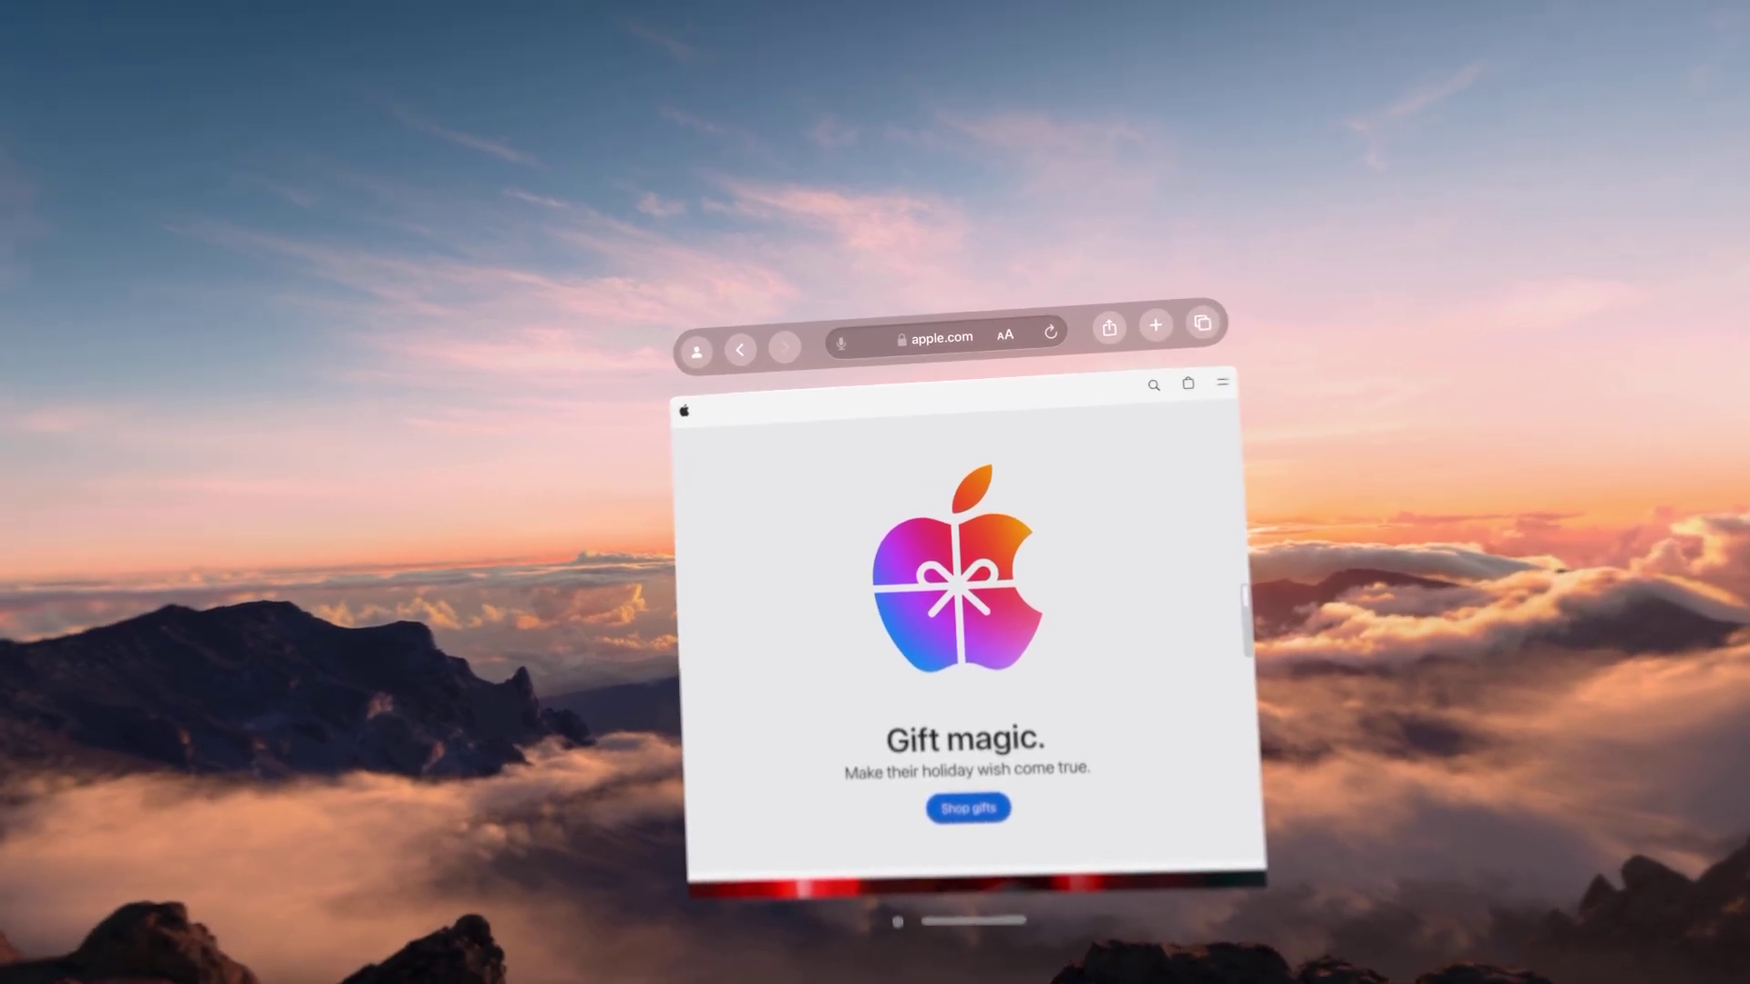
Arrange The Weather Channel and Apple pages as separate, resized windows side by side.
mouse_move(912, 357)
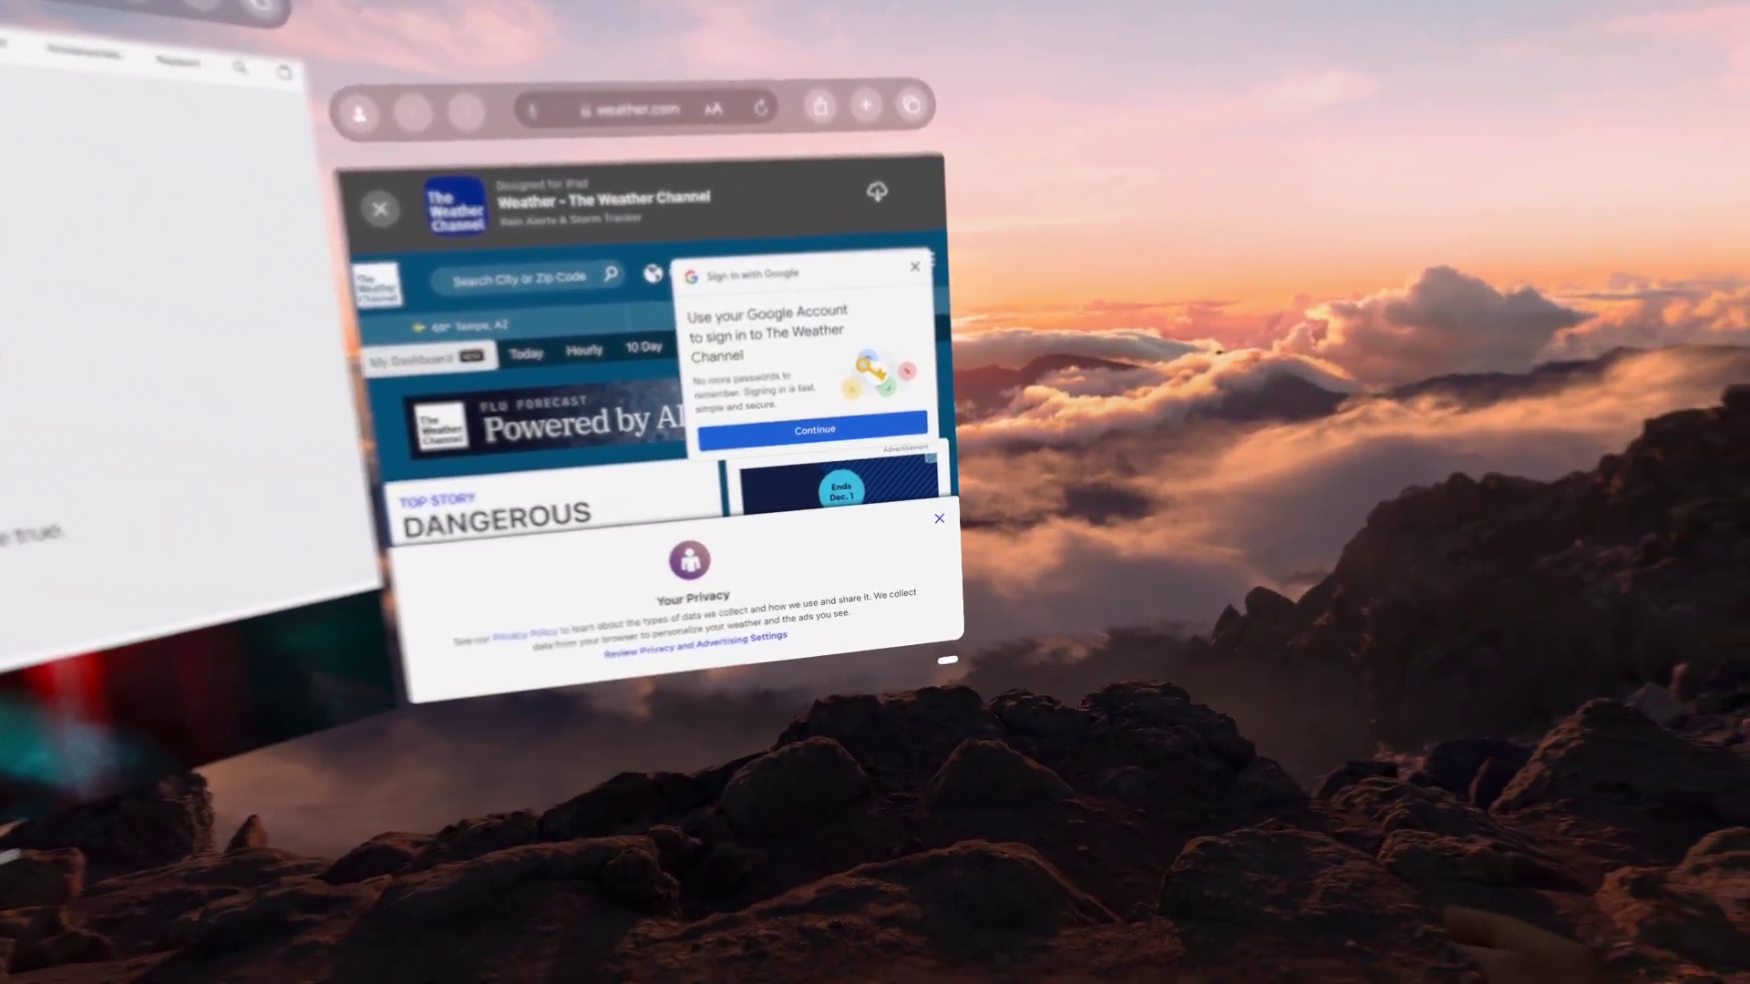
drag(949, 660, 1331, 737)
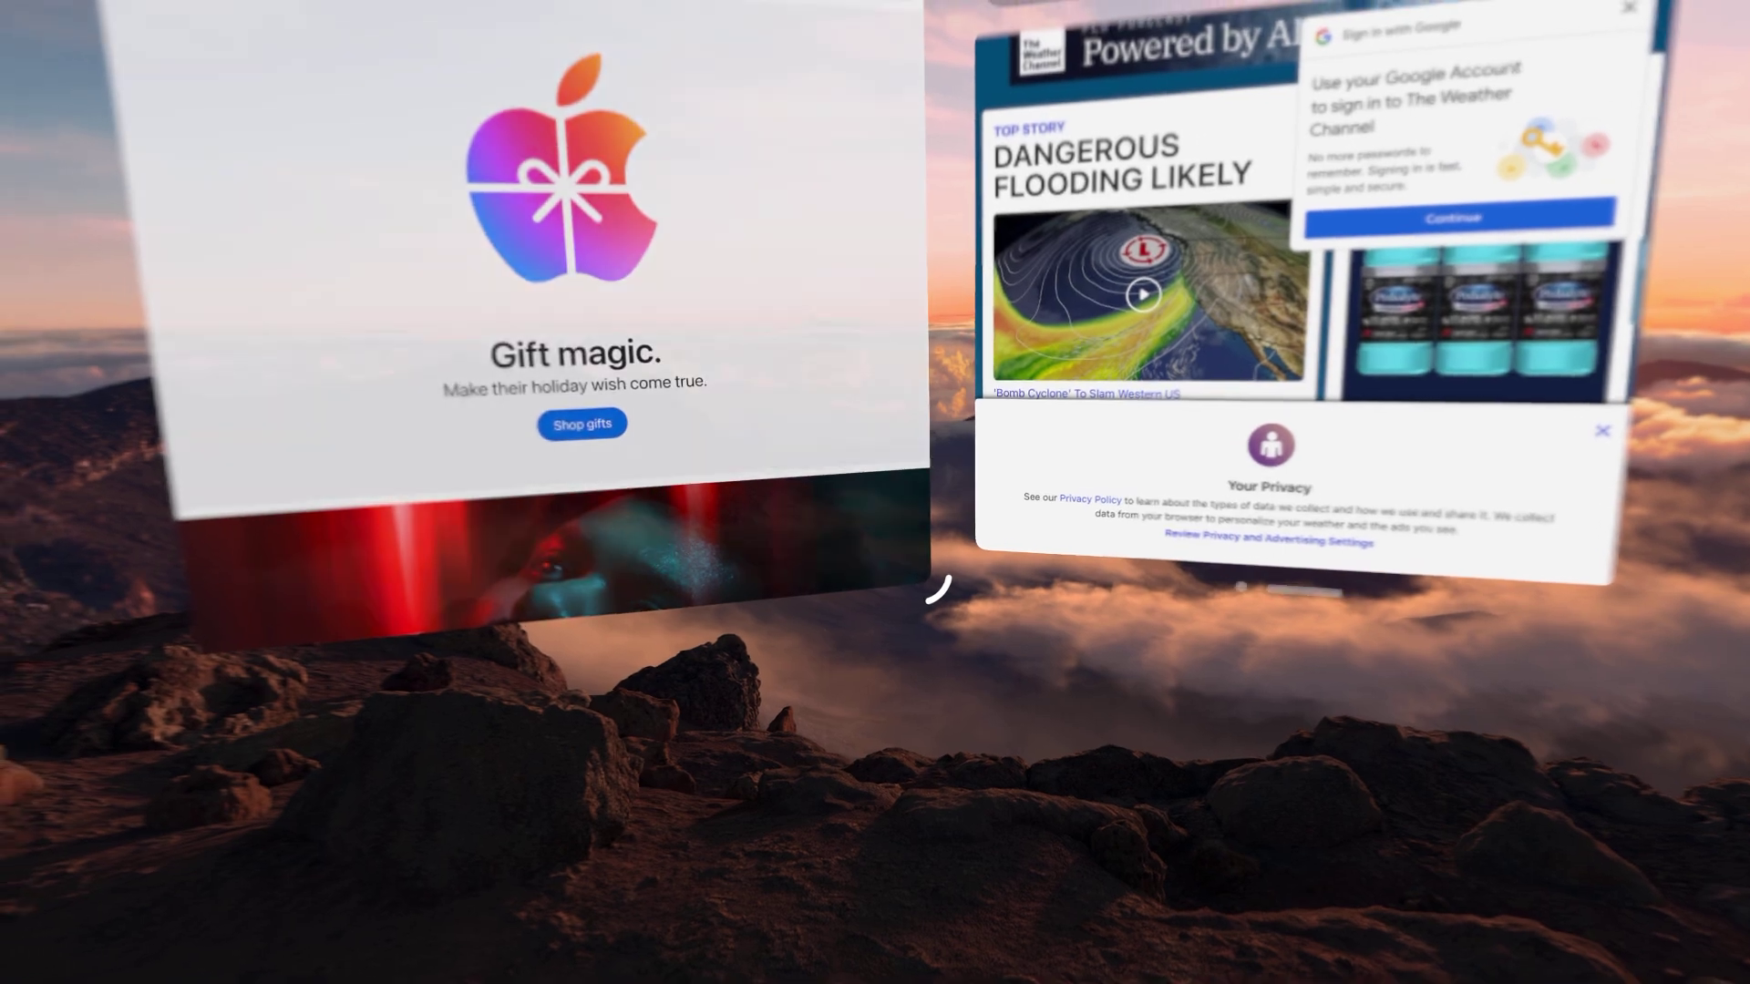
drag(939, 590, 1077, 638)
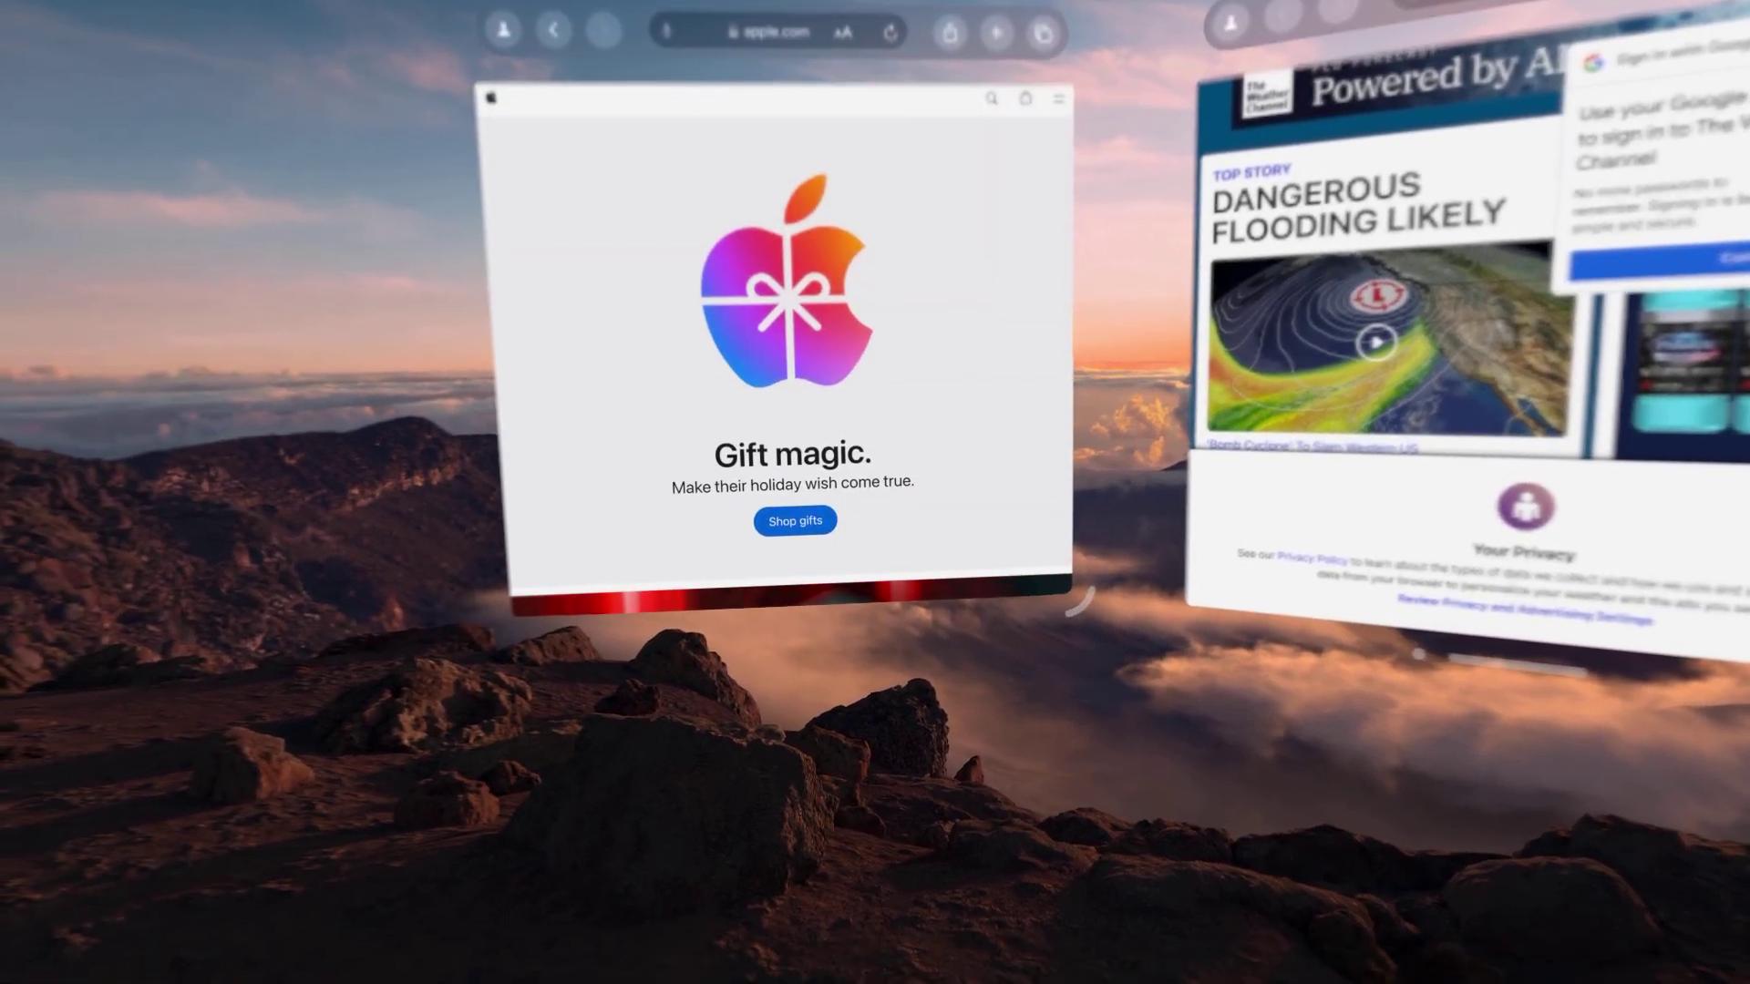
drag(827, 607, 600, 771)
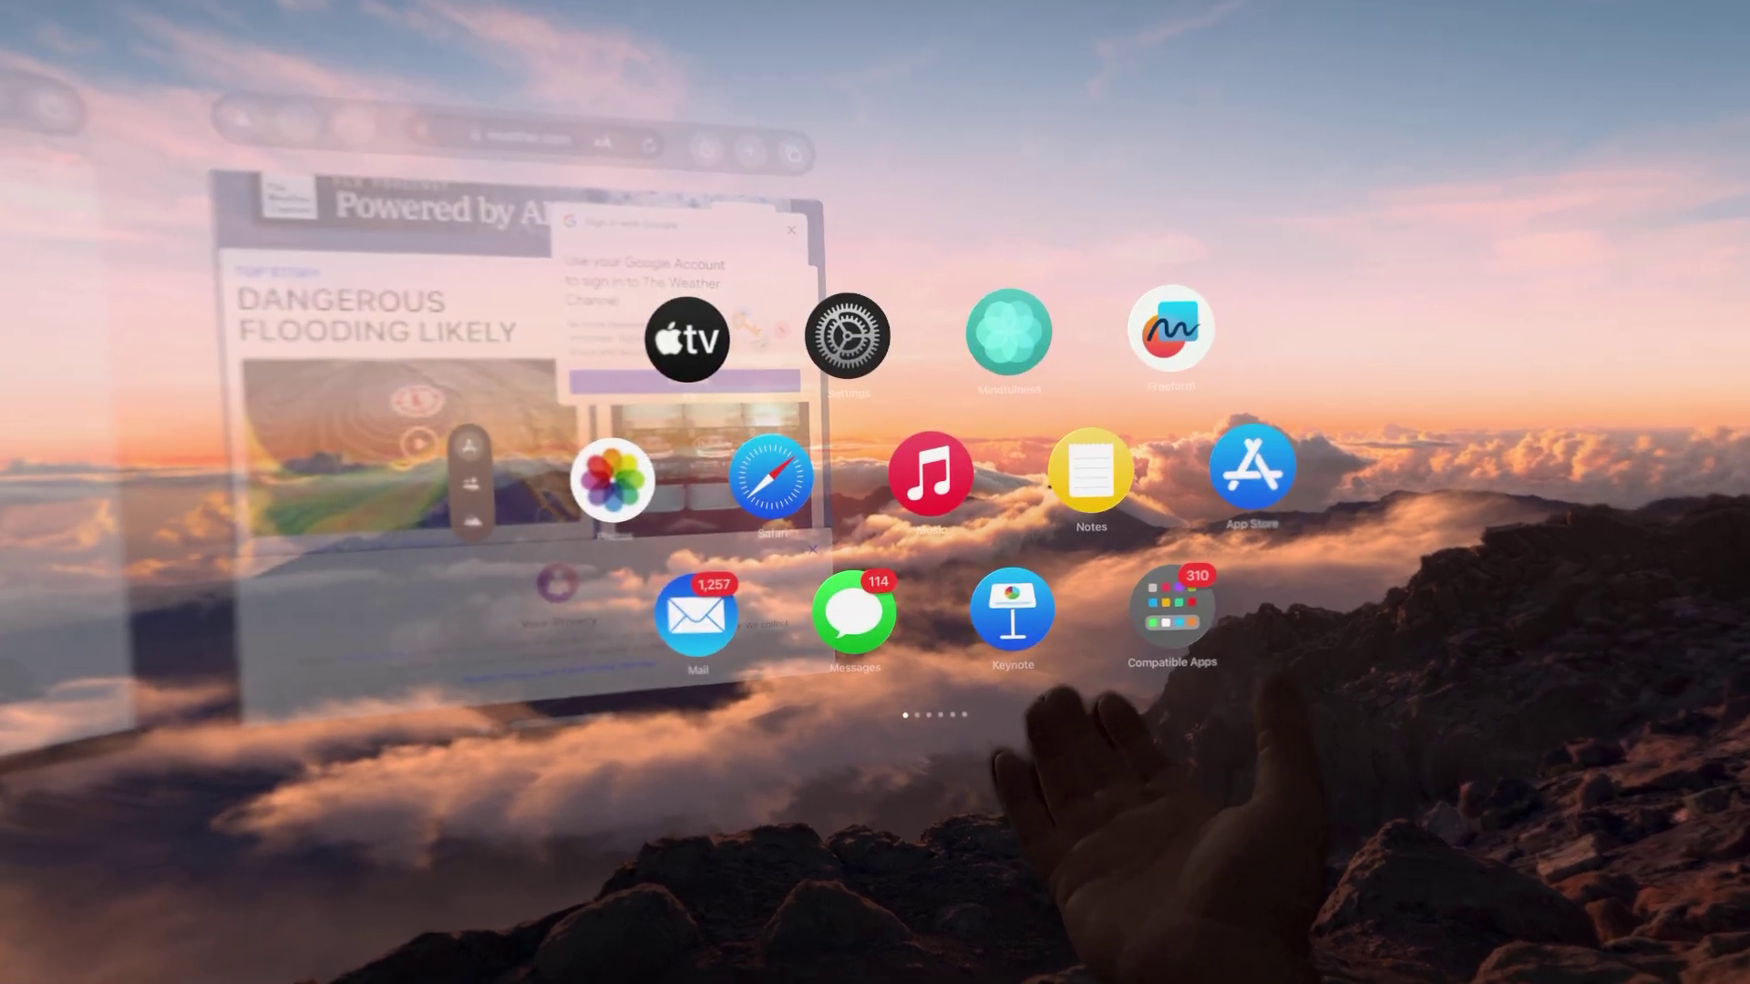
Open the Music app from the Home View alongside the two browser windows.
click(972, 470)
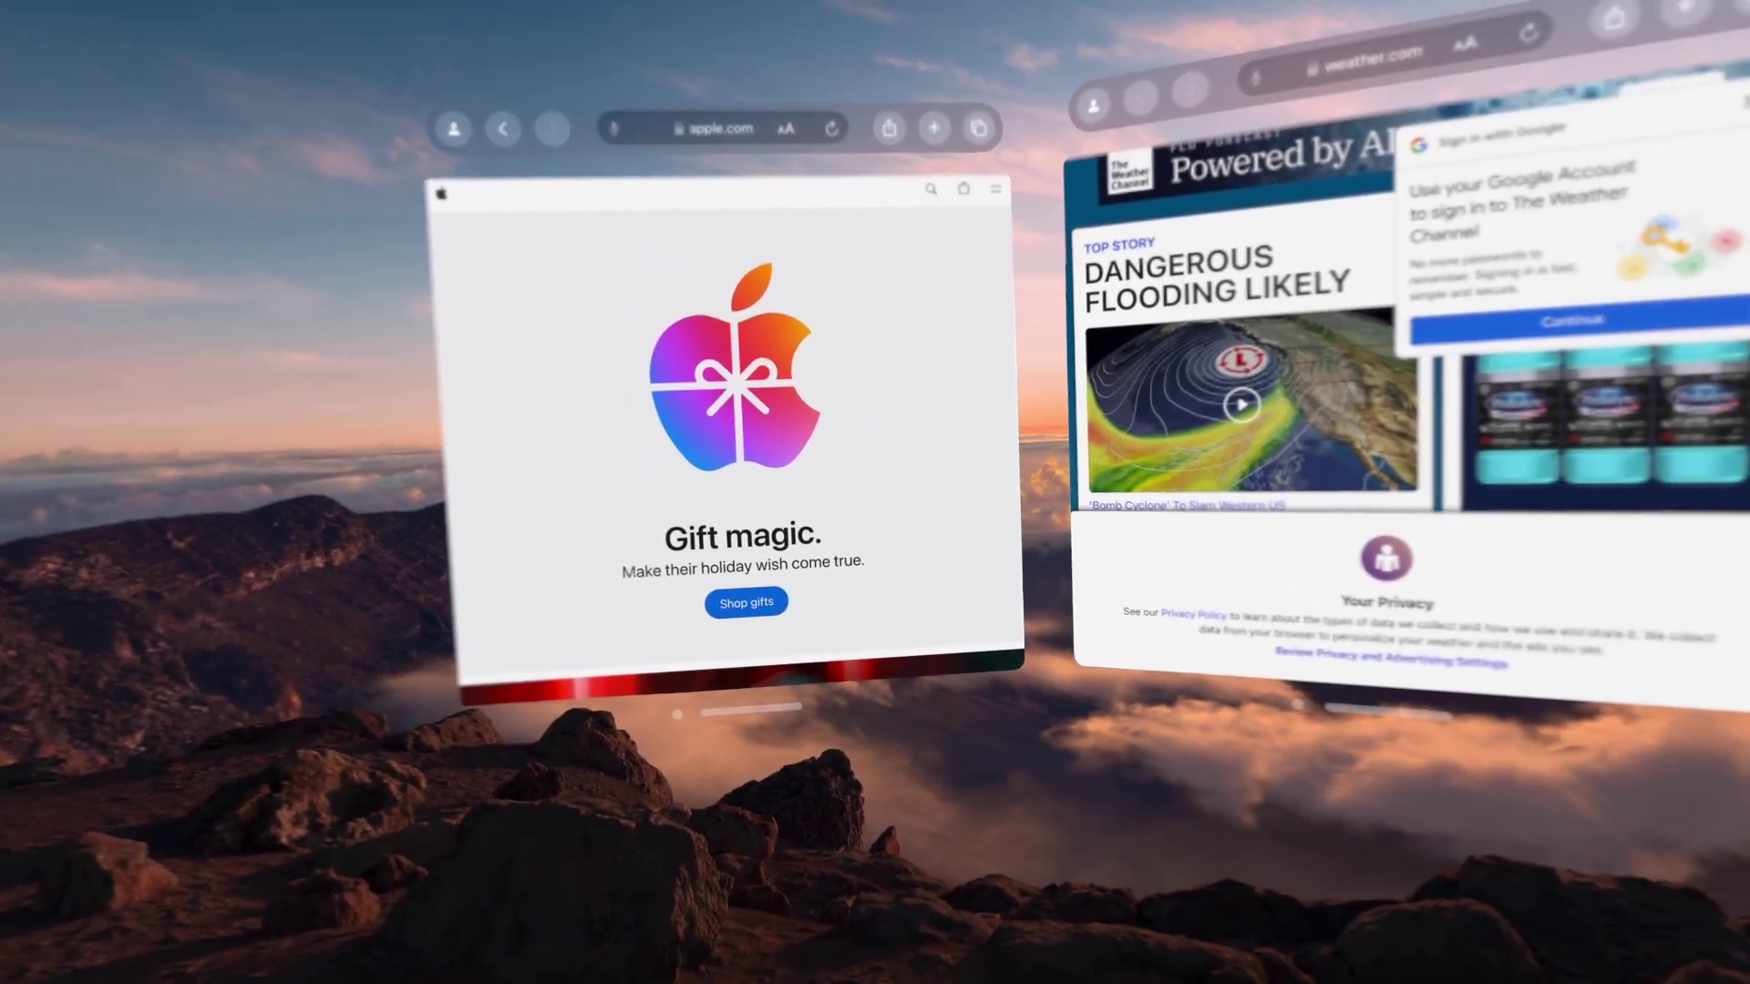
Scroll through the Apple page and The Weather Channel page in their separate windows.
scroll(729, 428, down, 15)
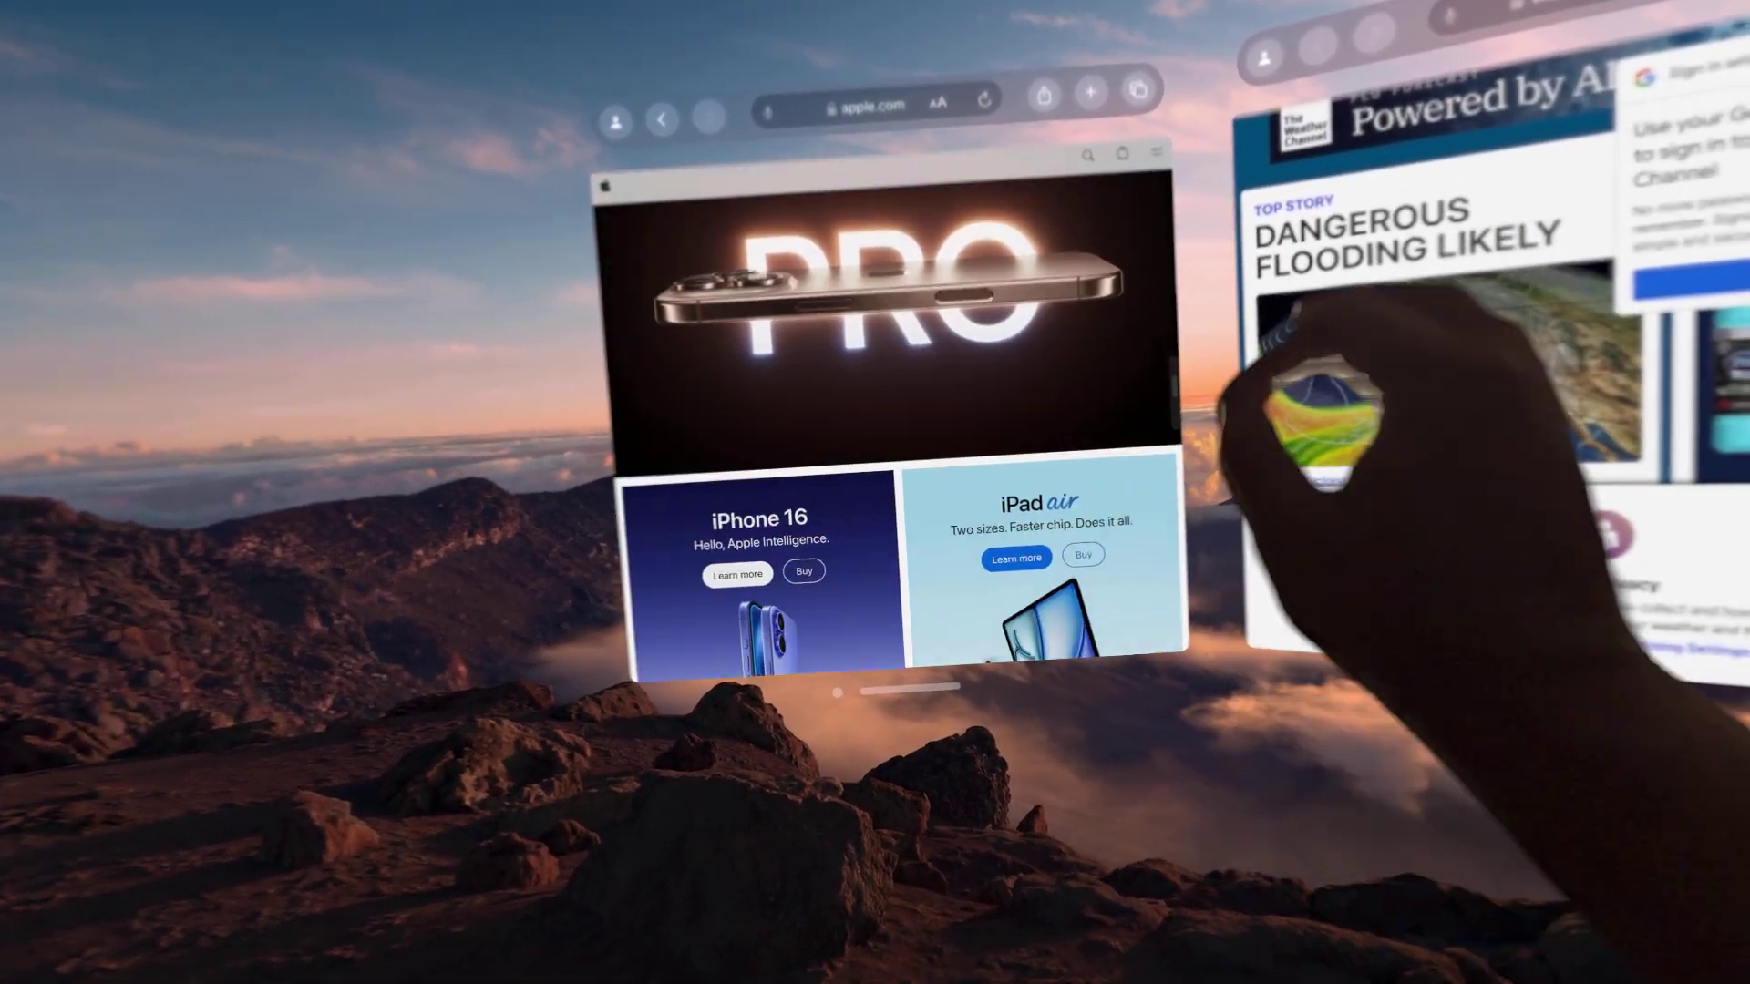
scroll(893, 419, down, 5)
scroll(893, 420, up, 9)
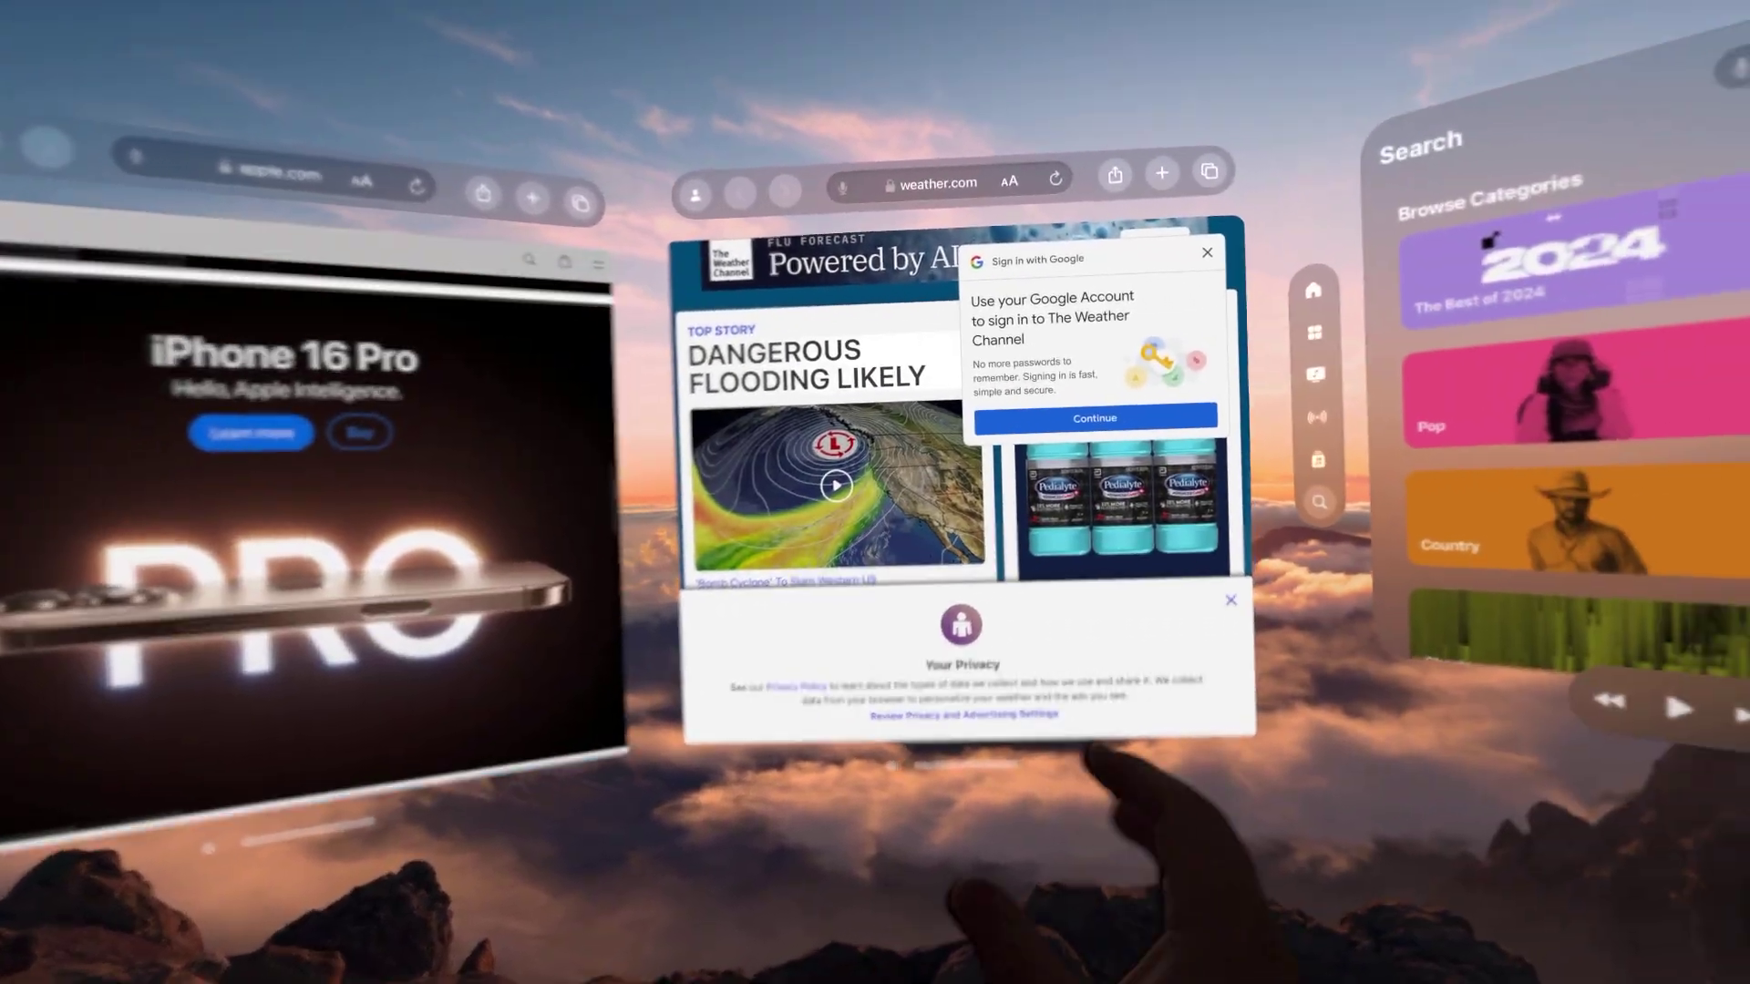
scroll(792, 483, down, 5)
scroll(693, 456, down, 5)
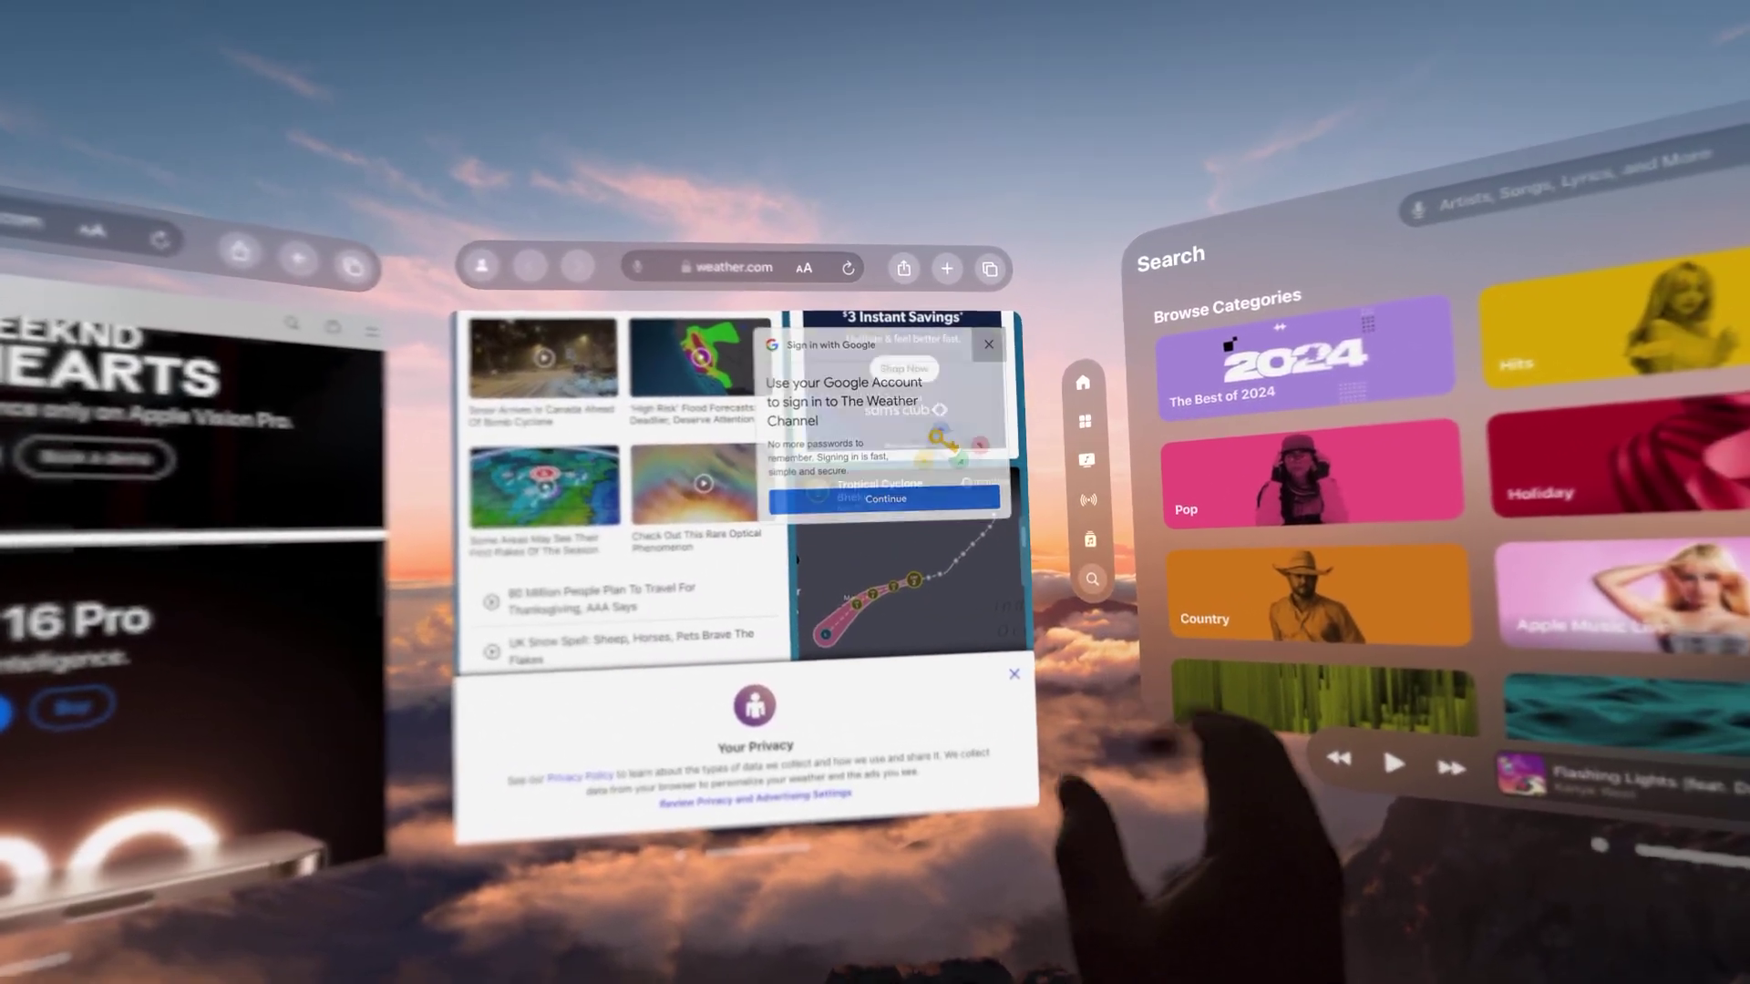
scroll(793, 411, down, 5)
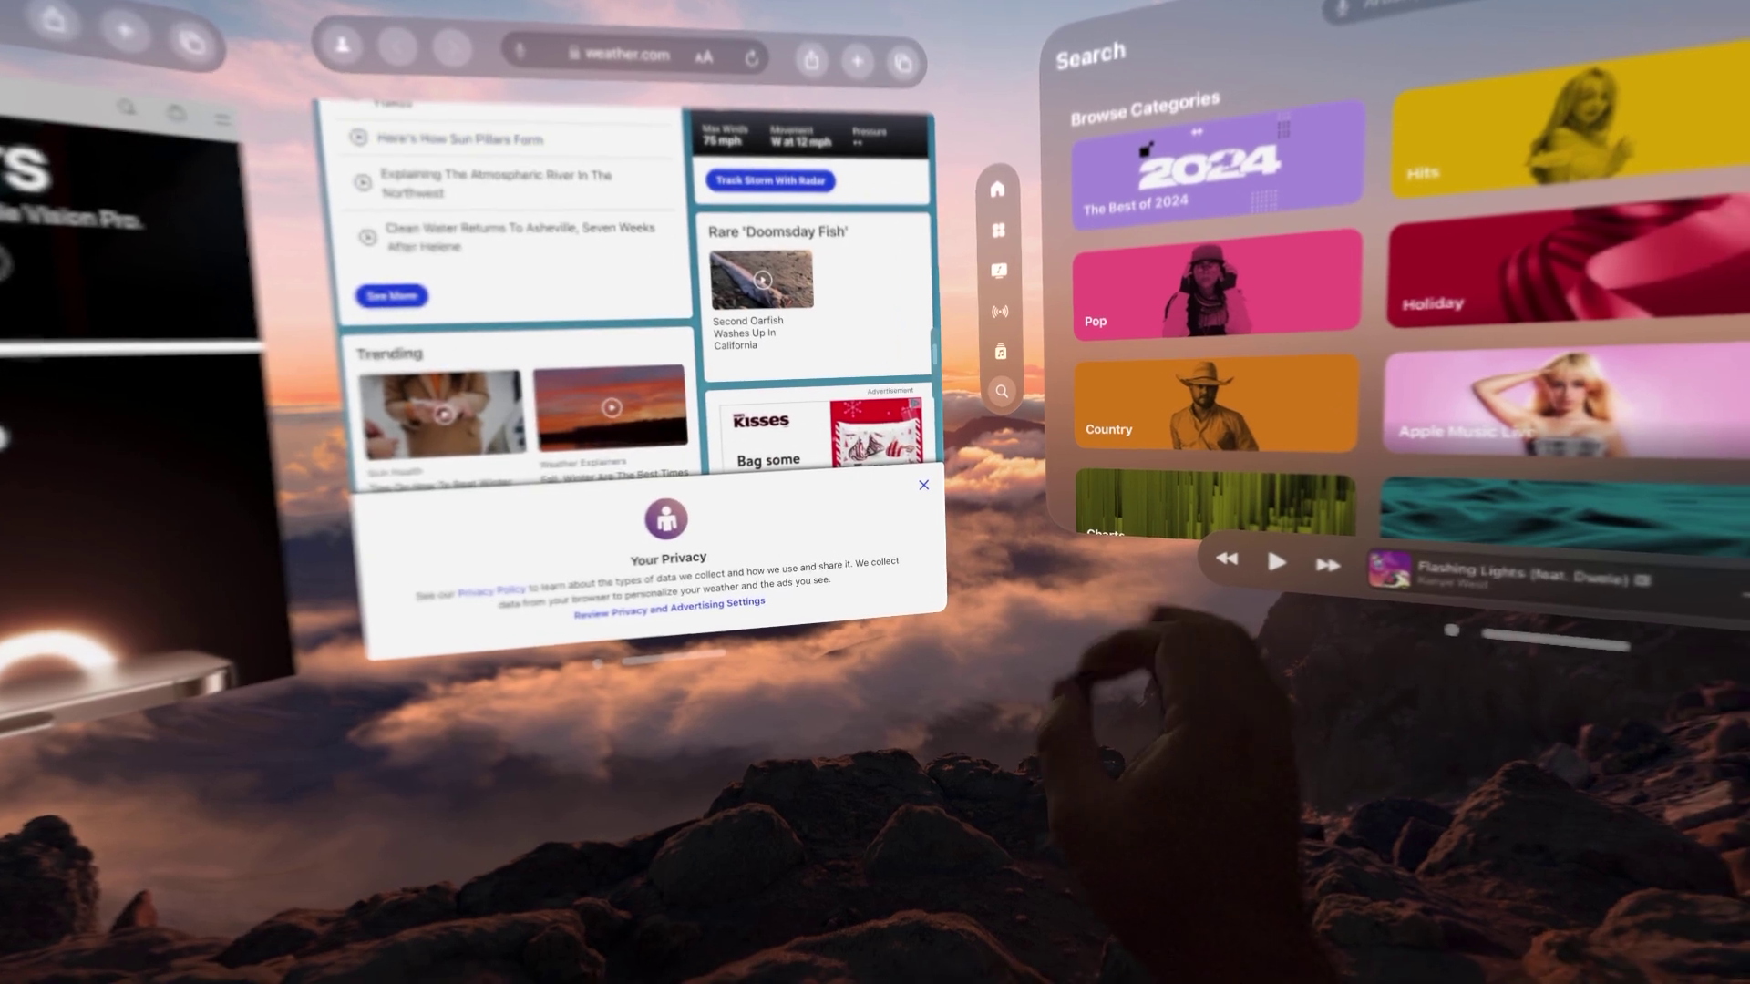
scroll(821, 483, down, 5)
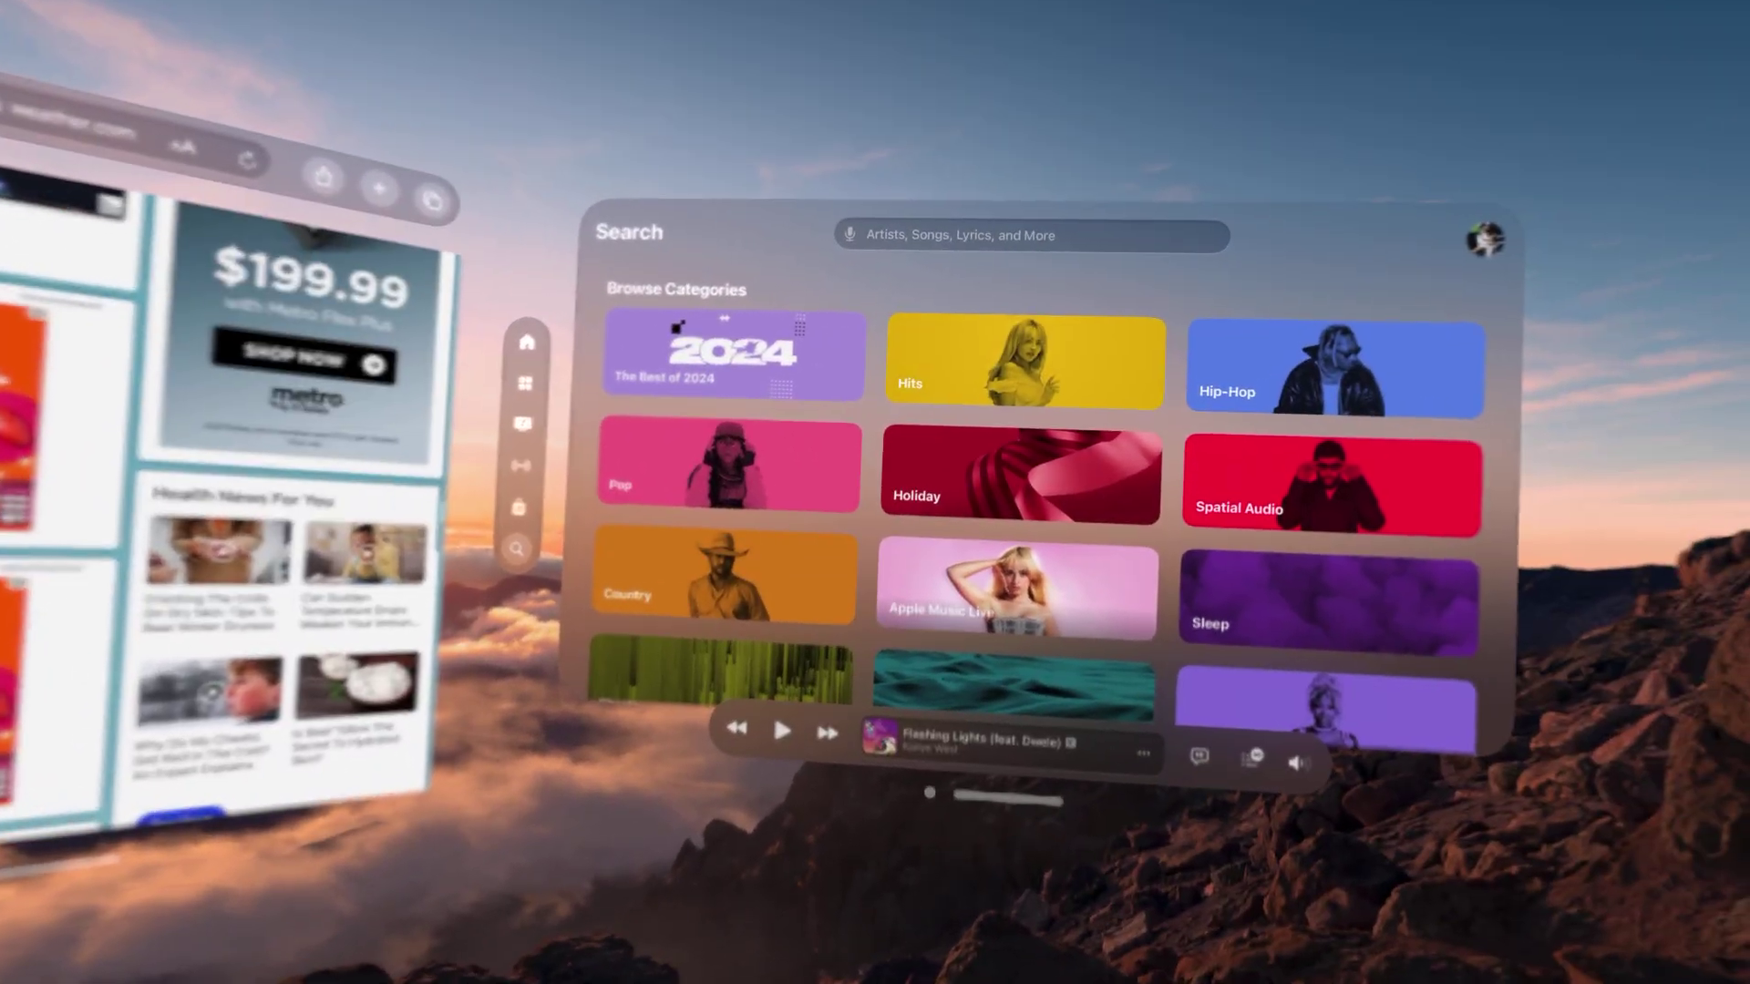
Browse the search categories in Music and return to the beginning of the list.
scroll(989, 410, down, 3)
scroll(993, 410, down, 10)
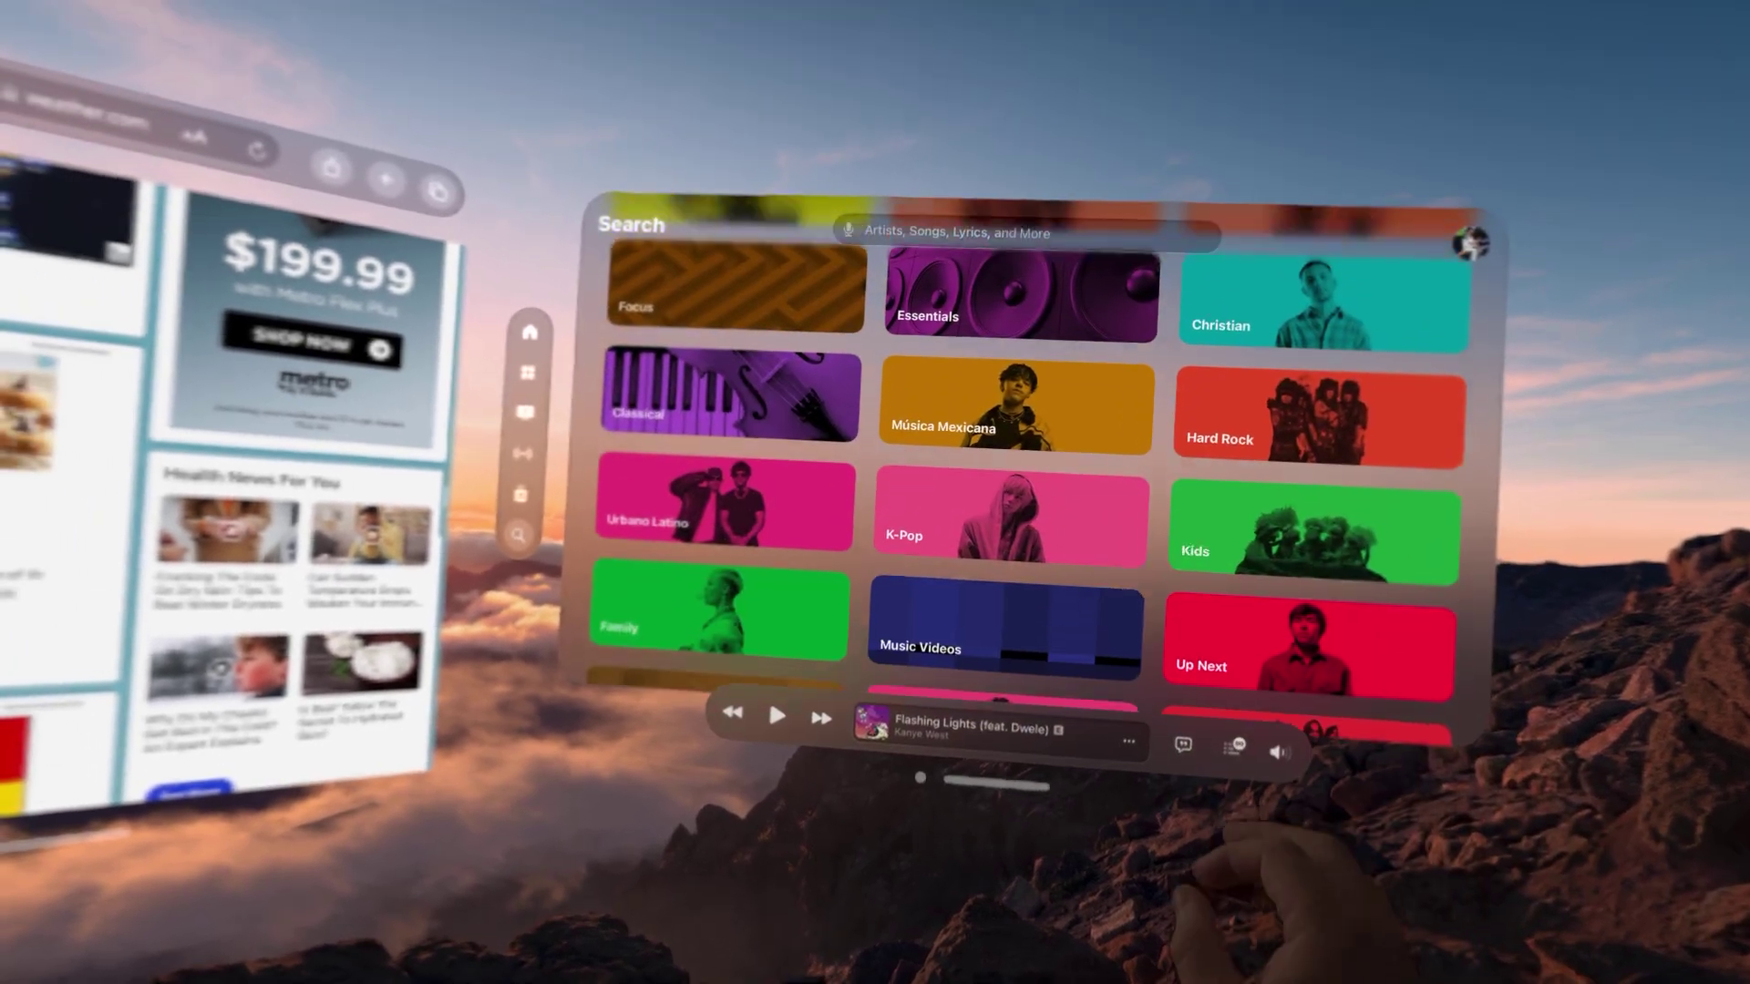
scroll(1030, 438, up, 10)
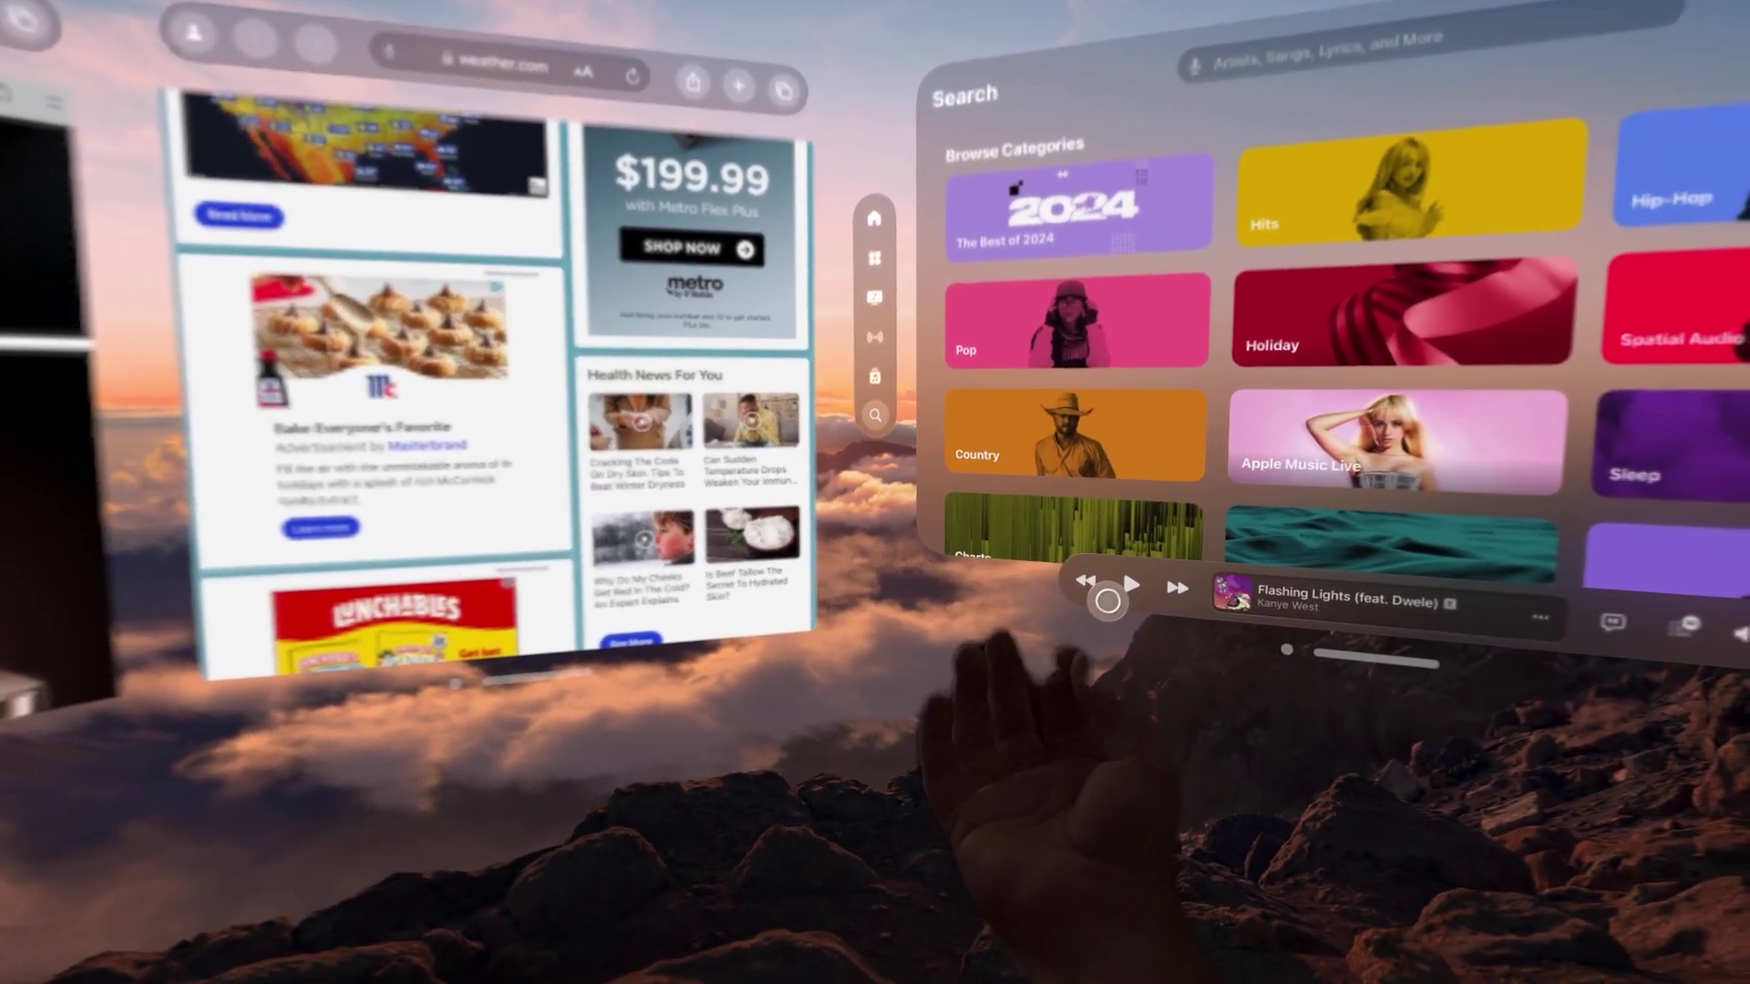
Open the Notes app on a new blank note and dismiss the suggestion to connect a keyboard.
click(1105, 601)
click(1028, 493)
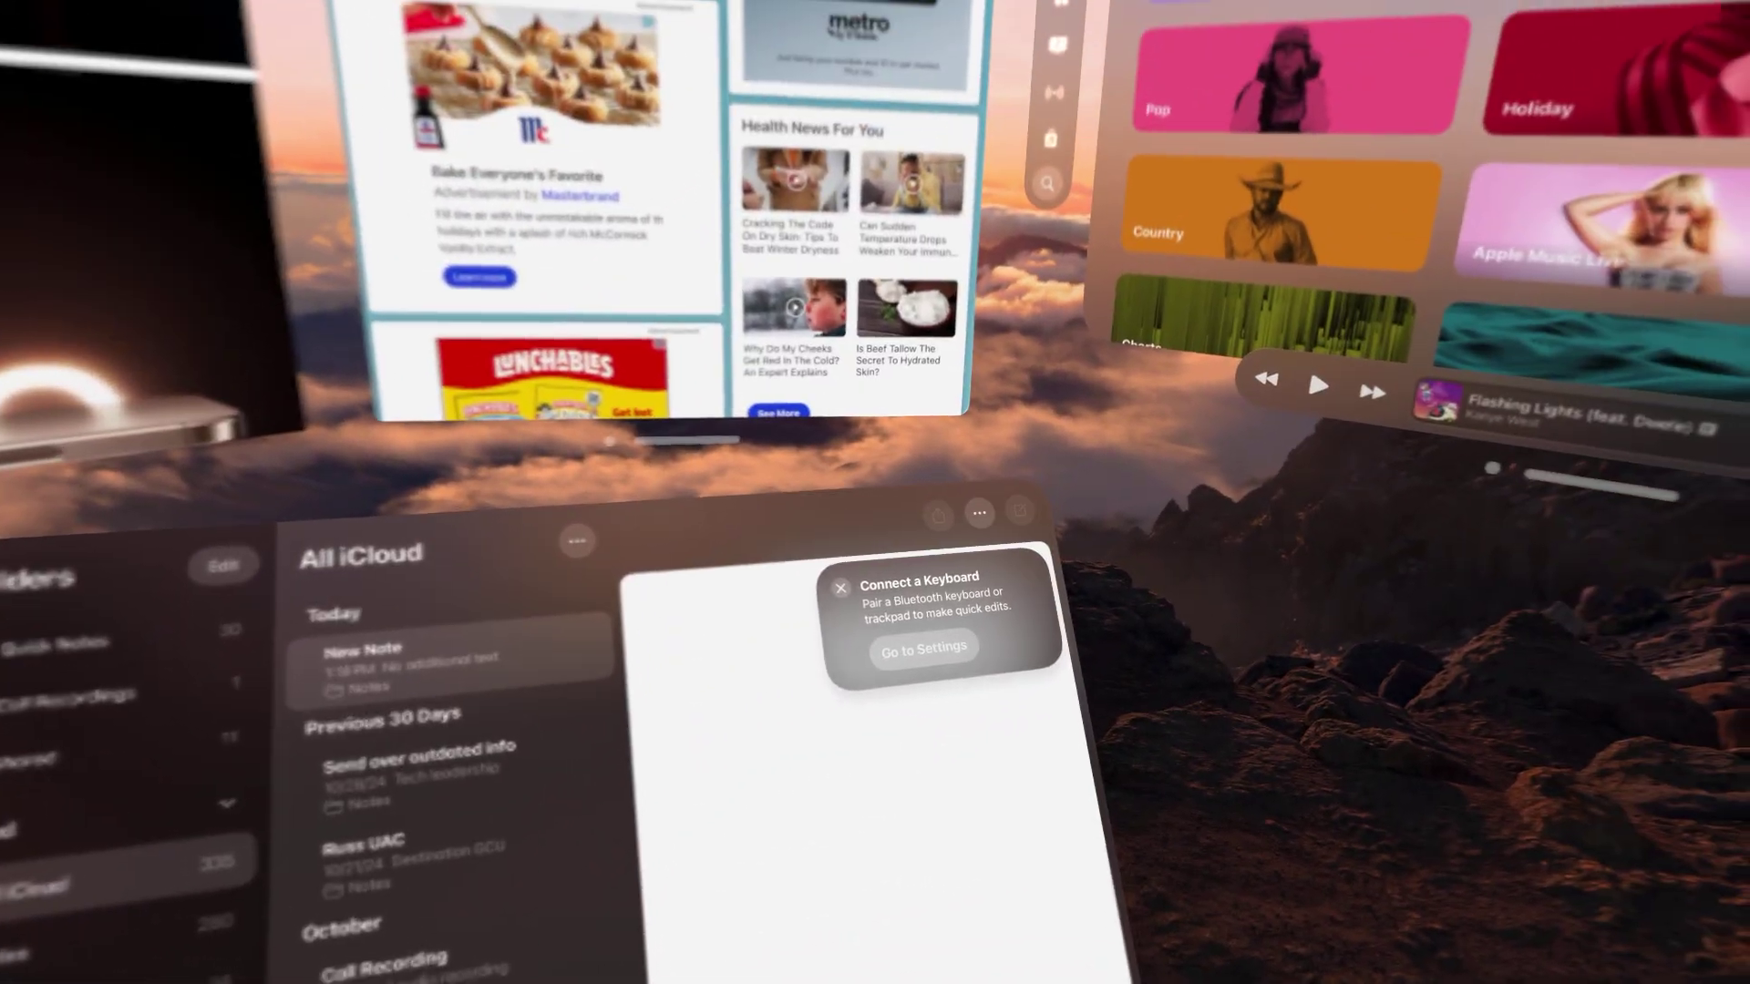
click(859, 582)
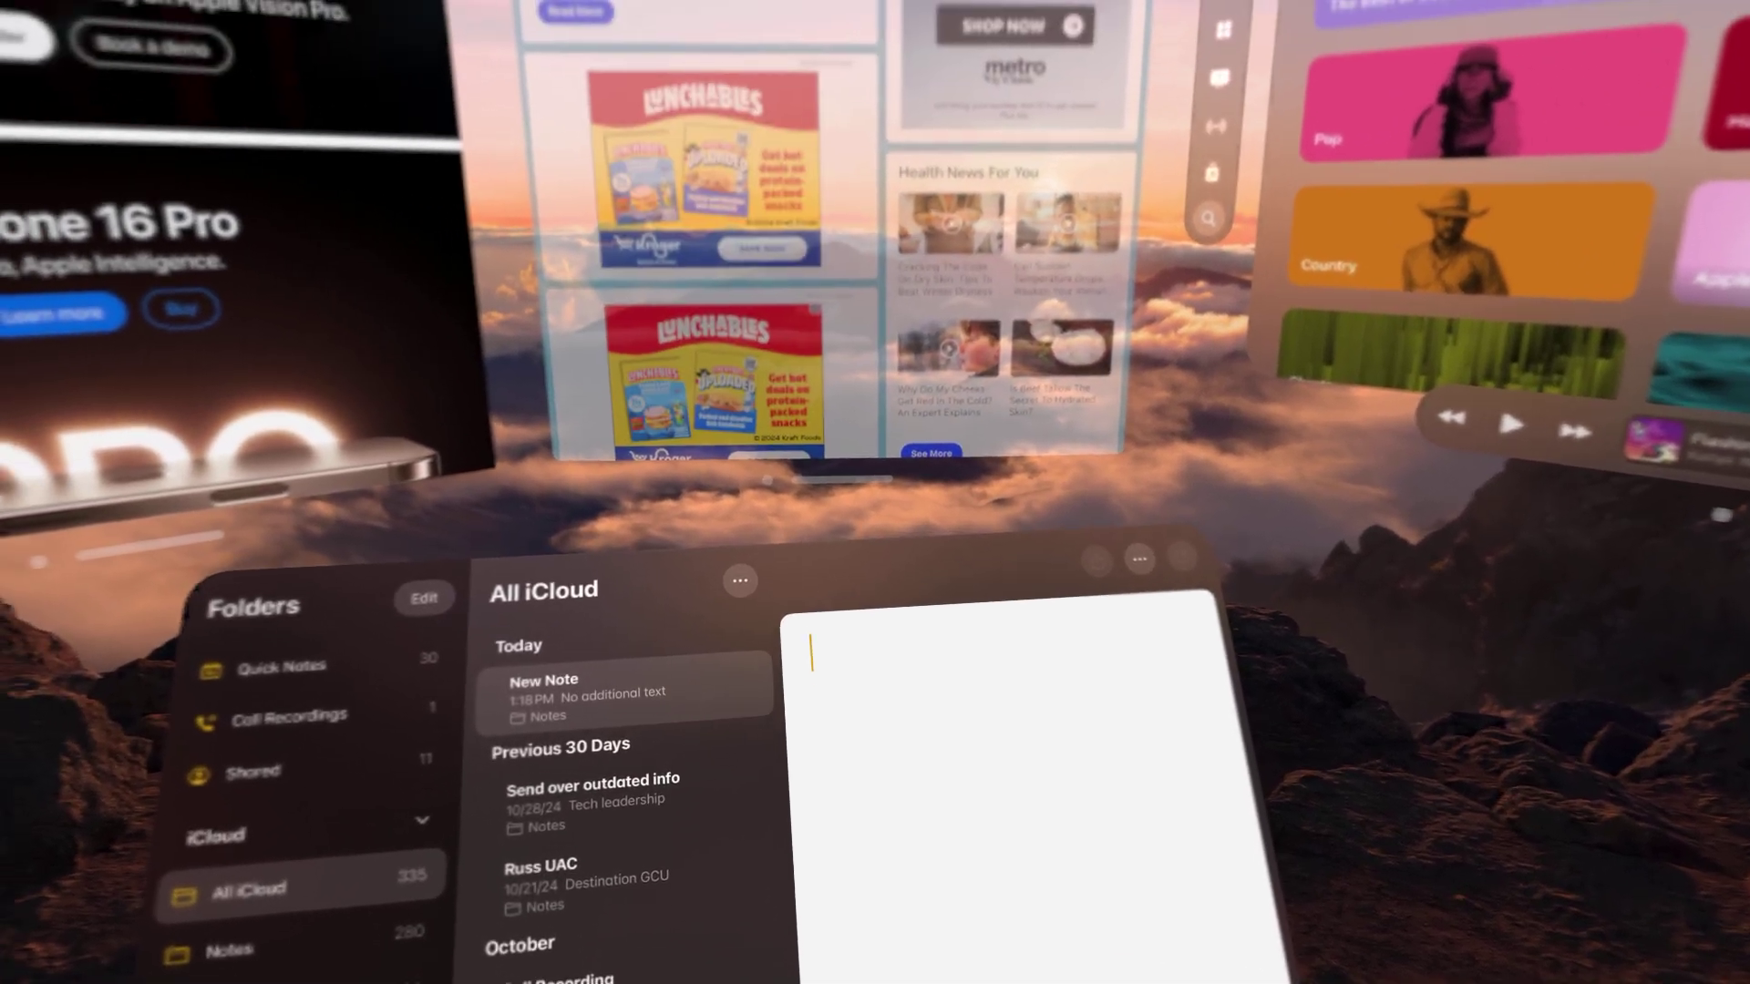
Dictate "Can just voice this is a test the brown fox jumped over the fence and went down to the riverside" into the new note.
text(Then)
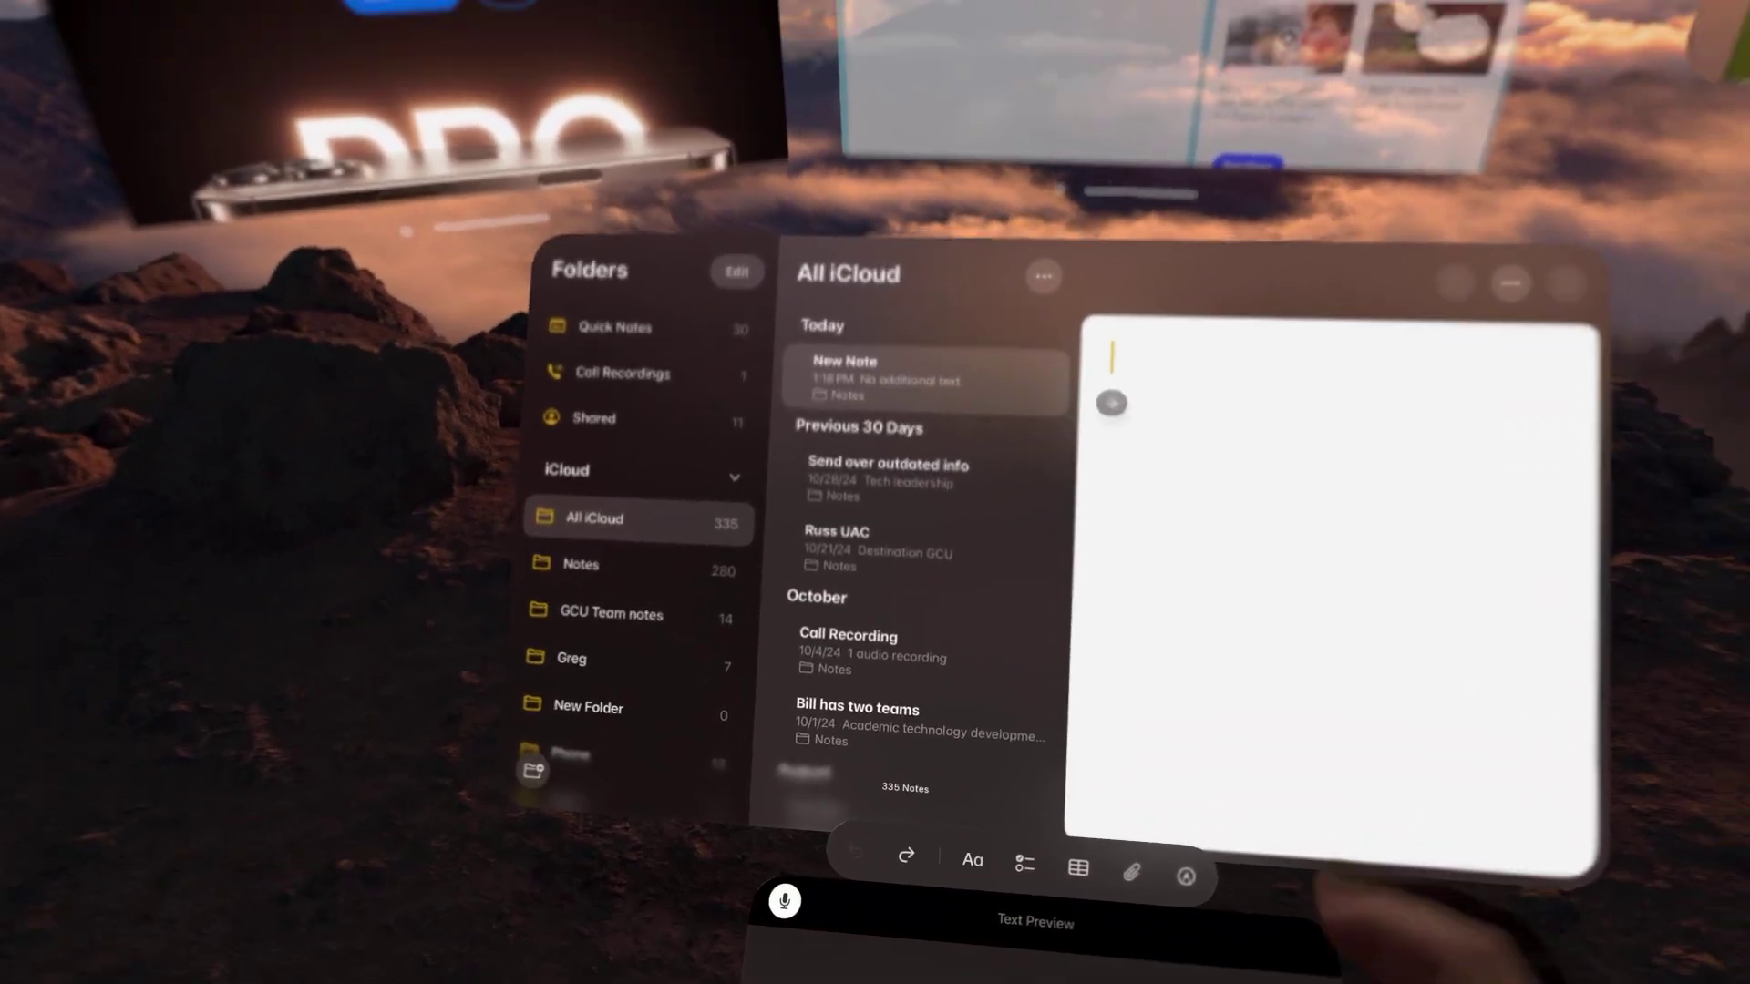
text( just)
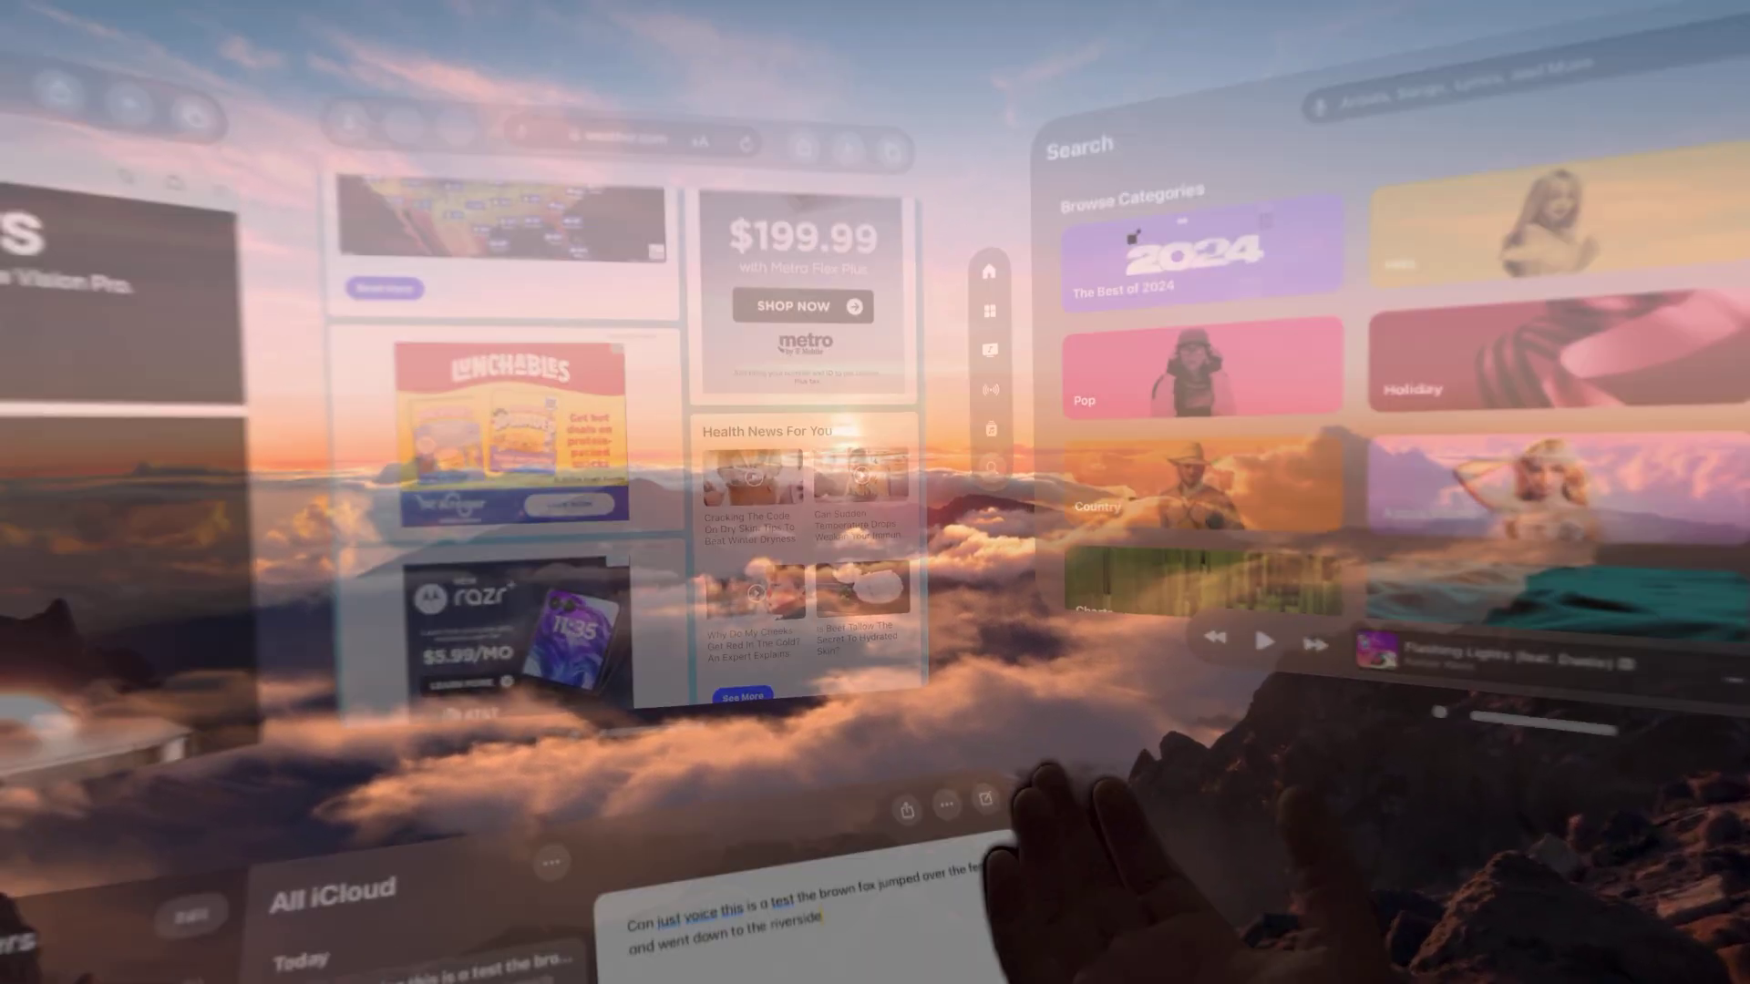
Open the App Store from the Home View and close its window.
click(1104, 615)
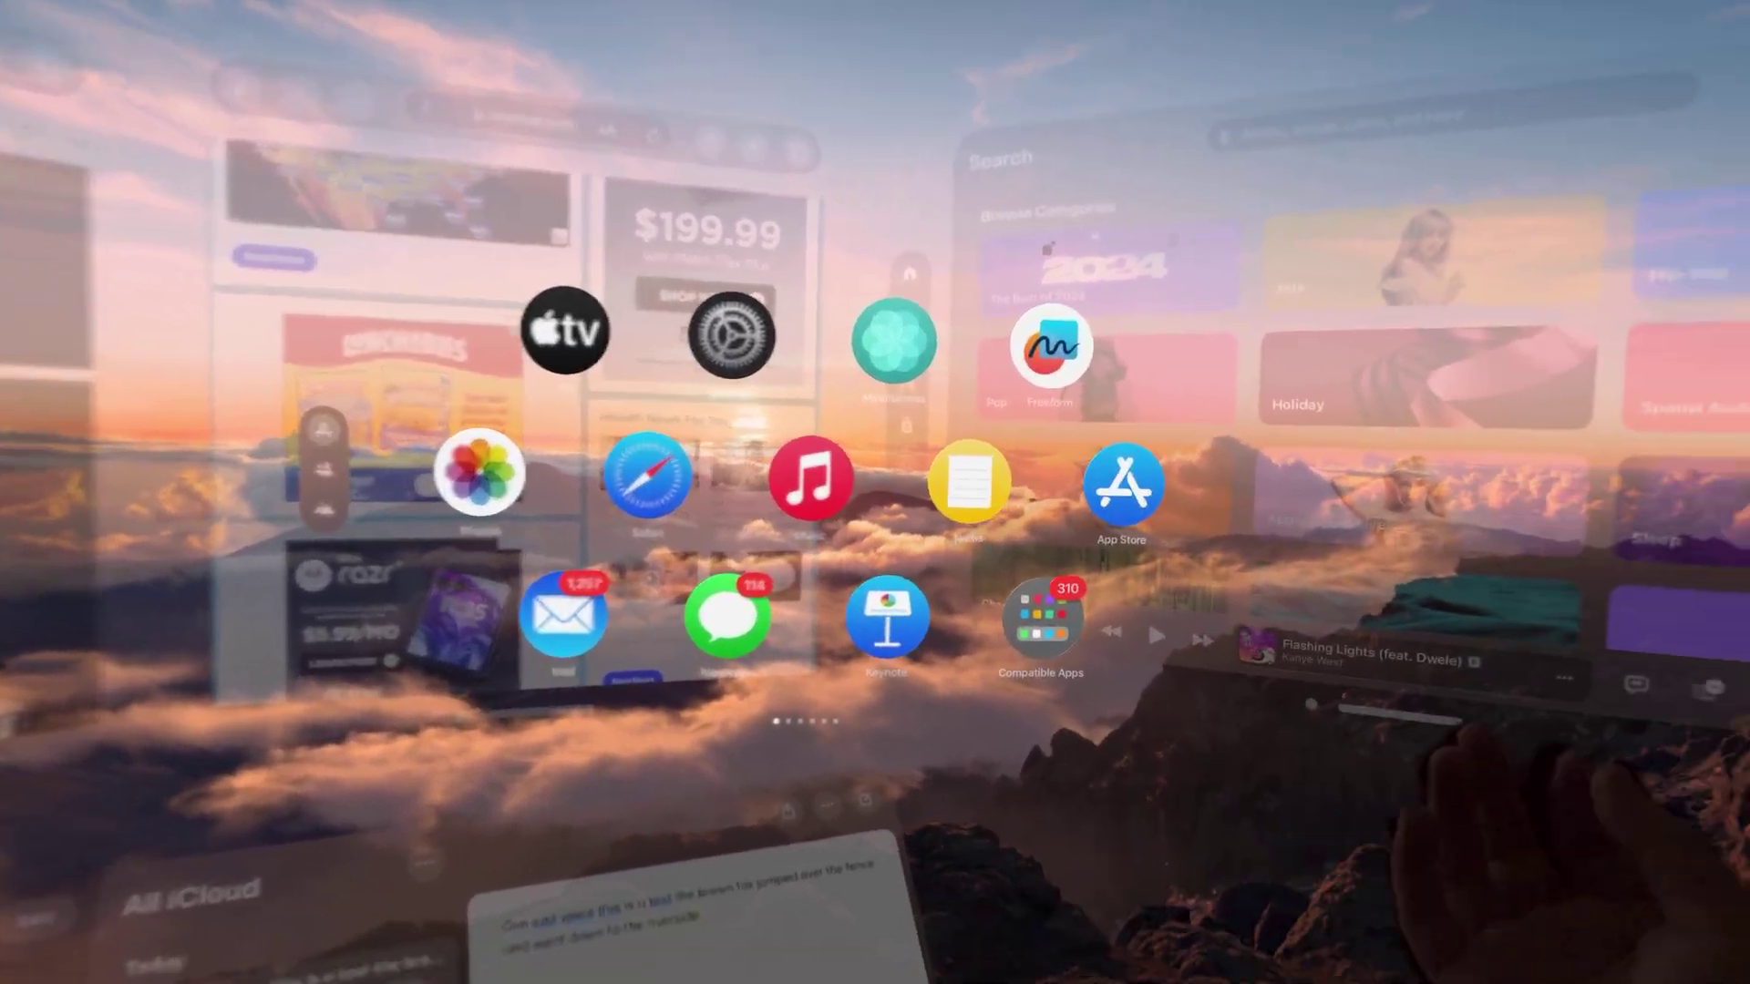
click(1123, 486)
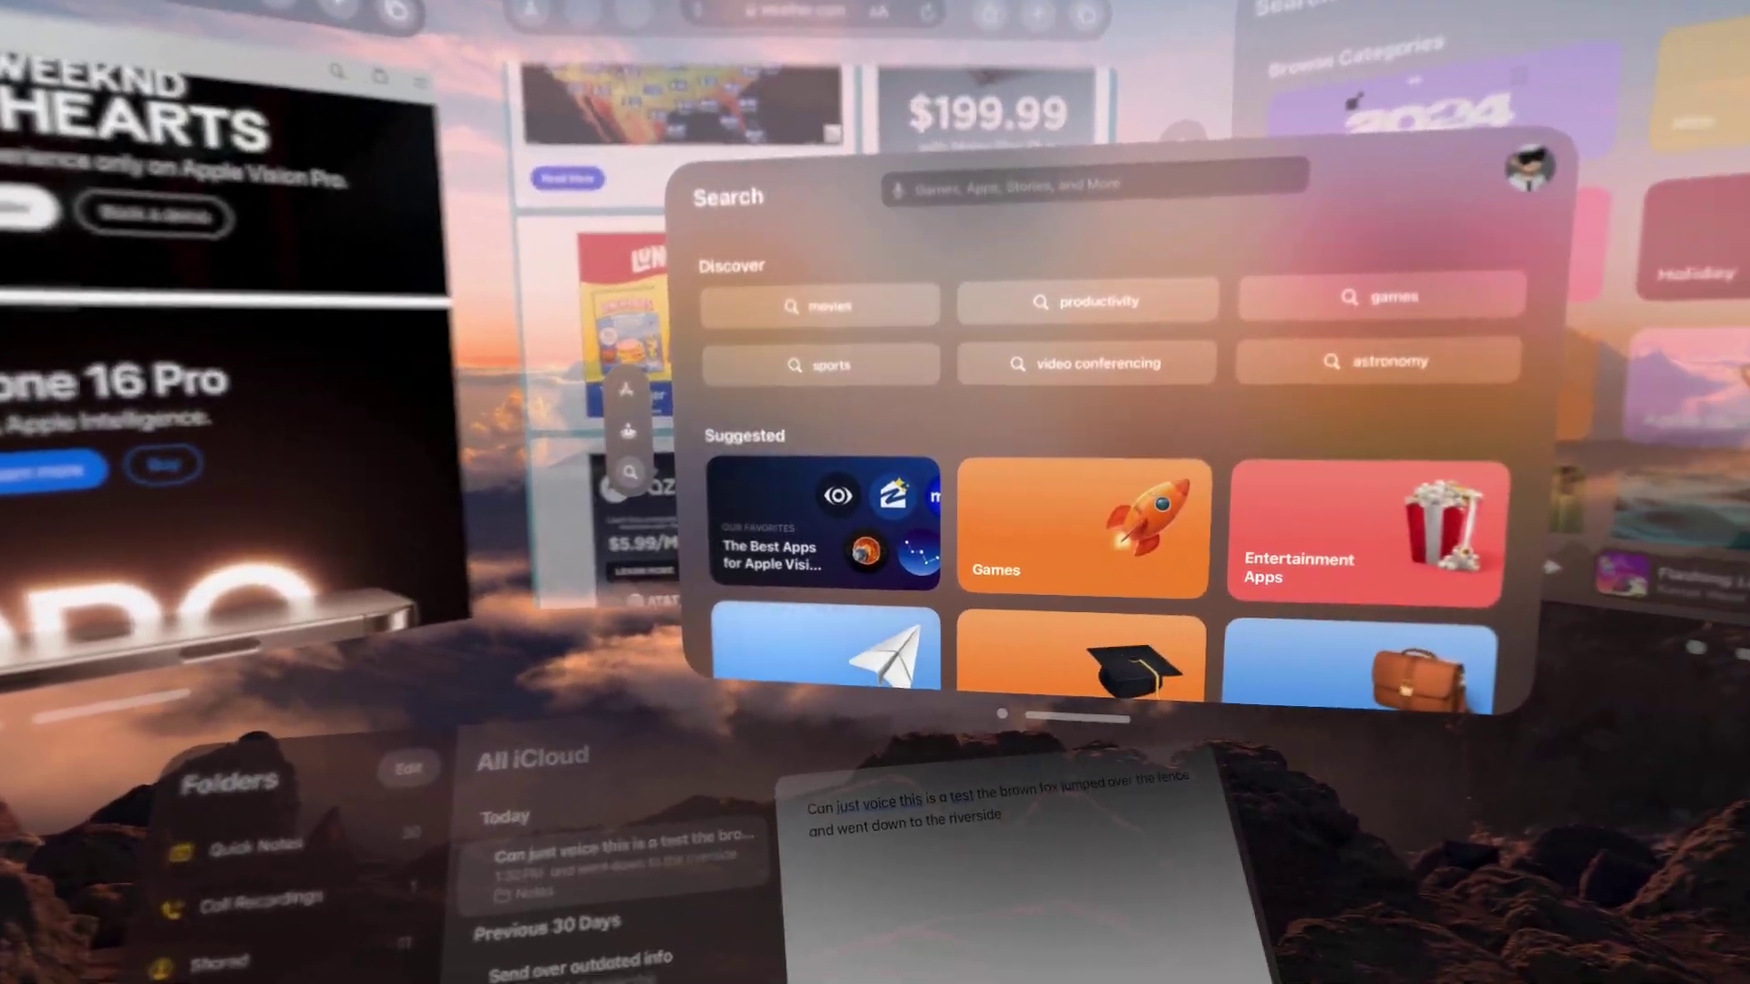
click(1002, 714)
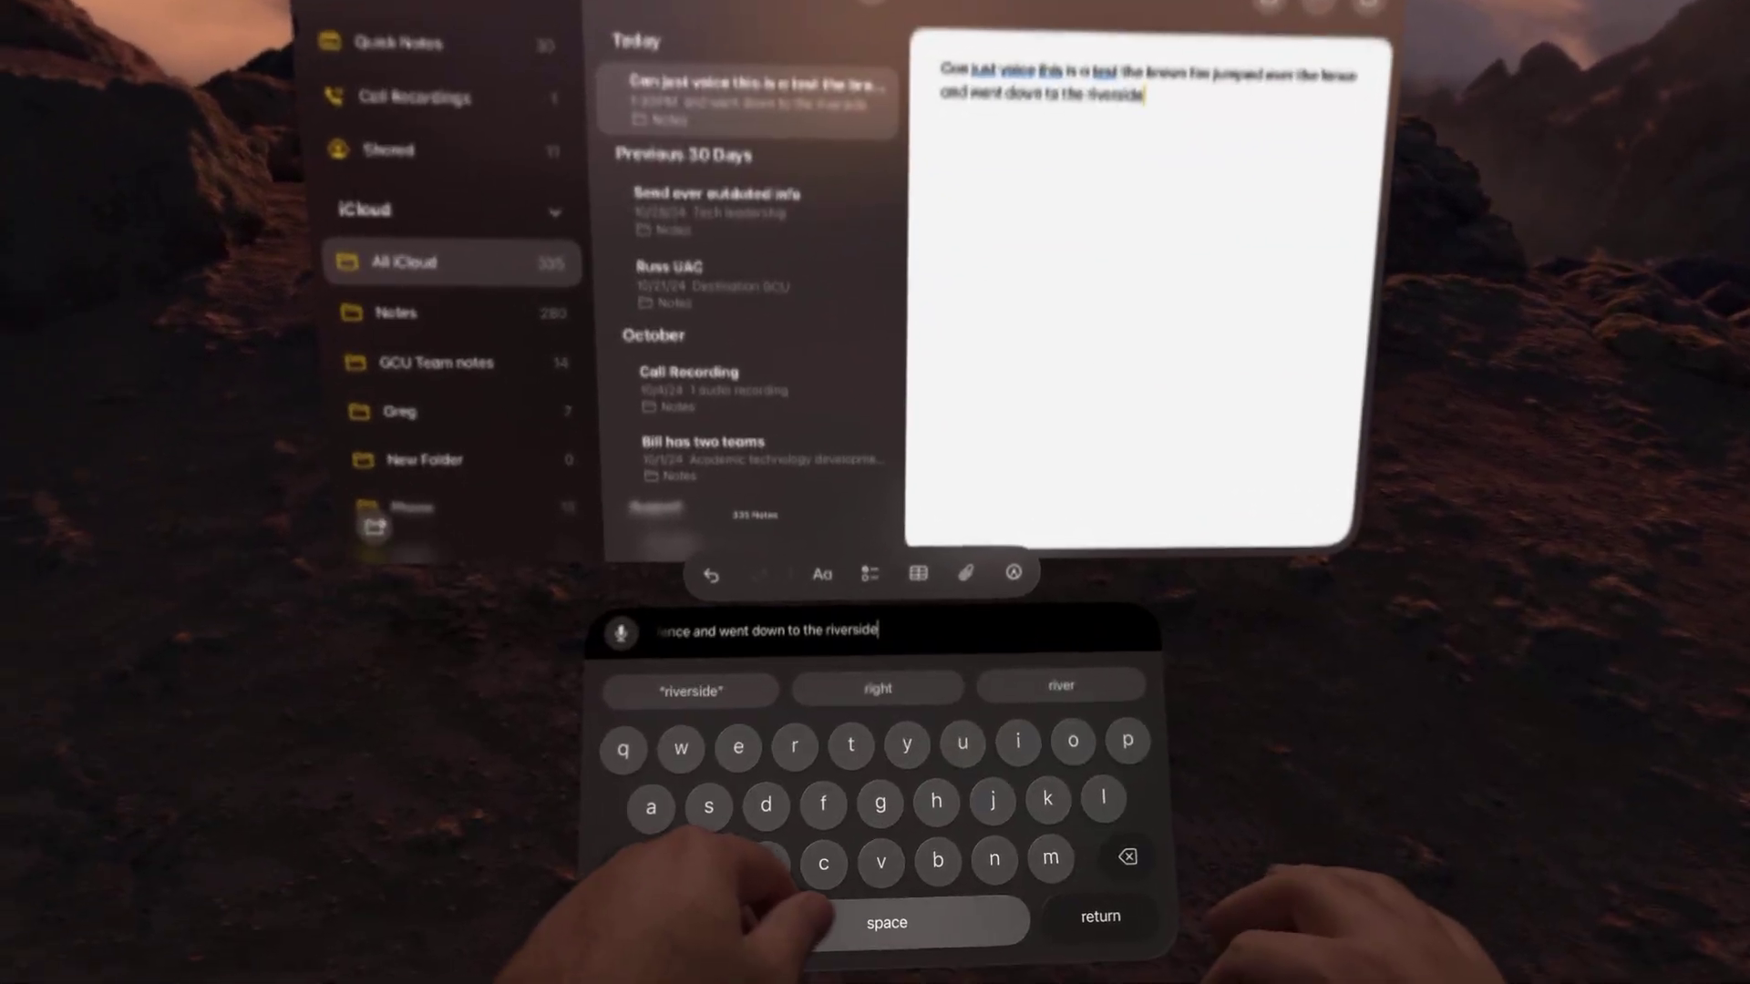
Move the Notes window aside to make room for Keynote and scroll through Keynote's recent presentations.
drag(890, 975, 302, 694)
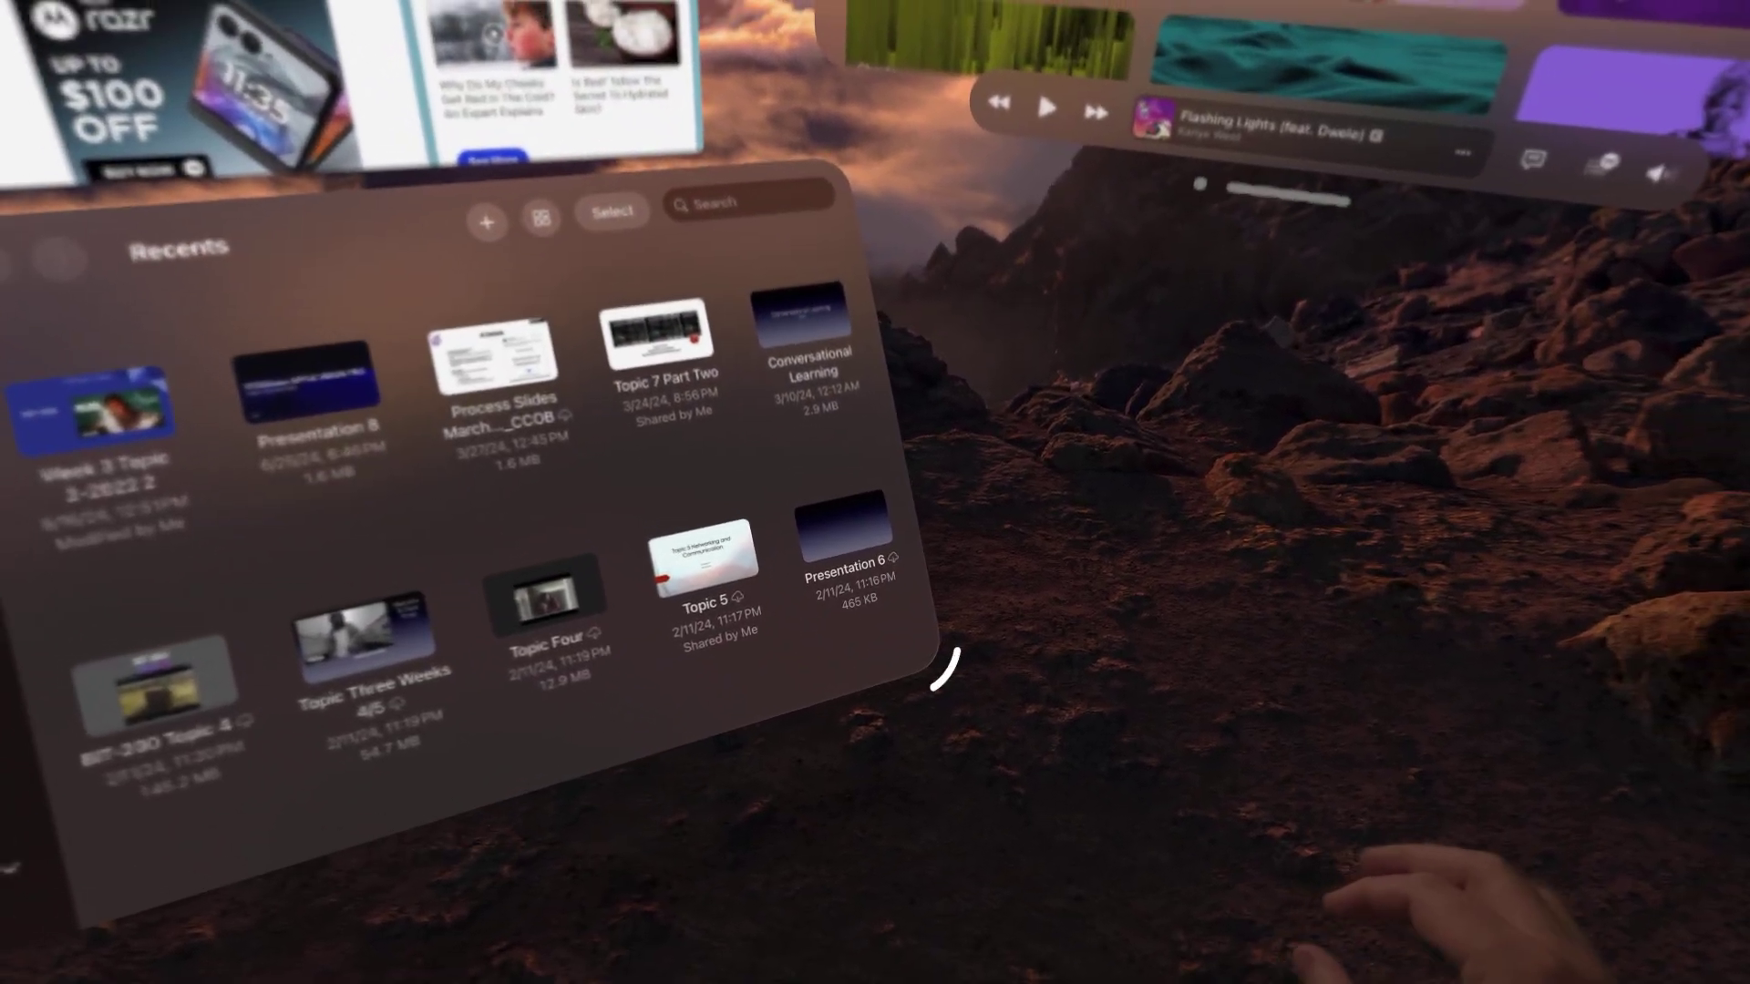
scroll(952, 456, down, 2)
scroll(866, 565, up, 1)
scroll(866, 565, down, 2)
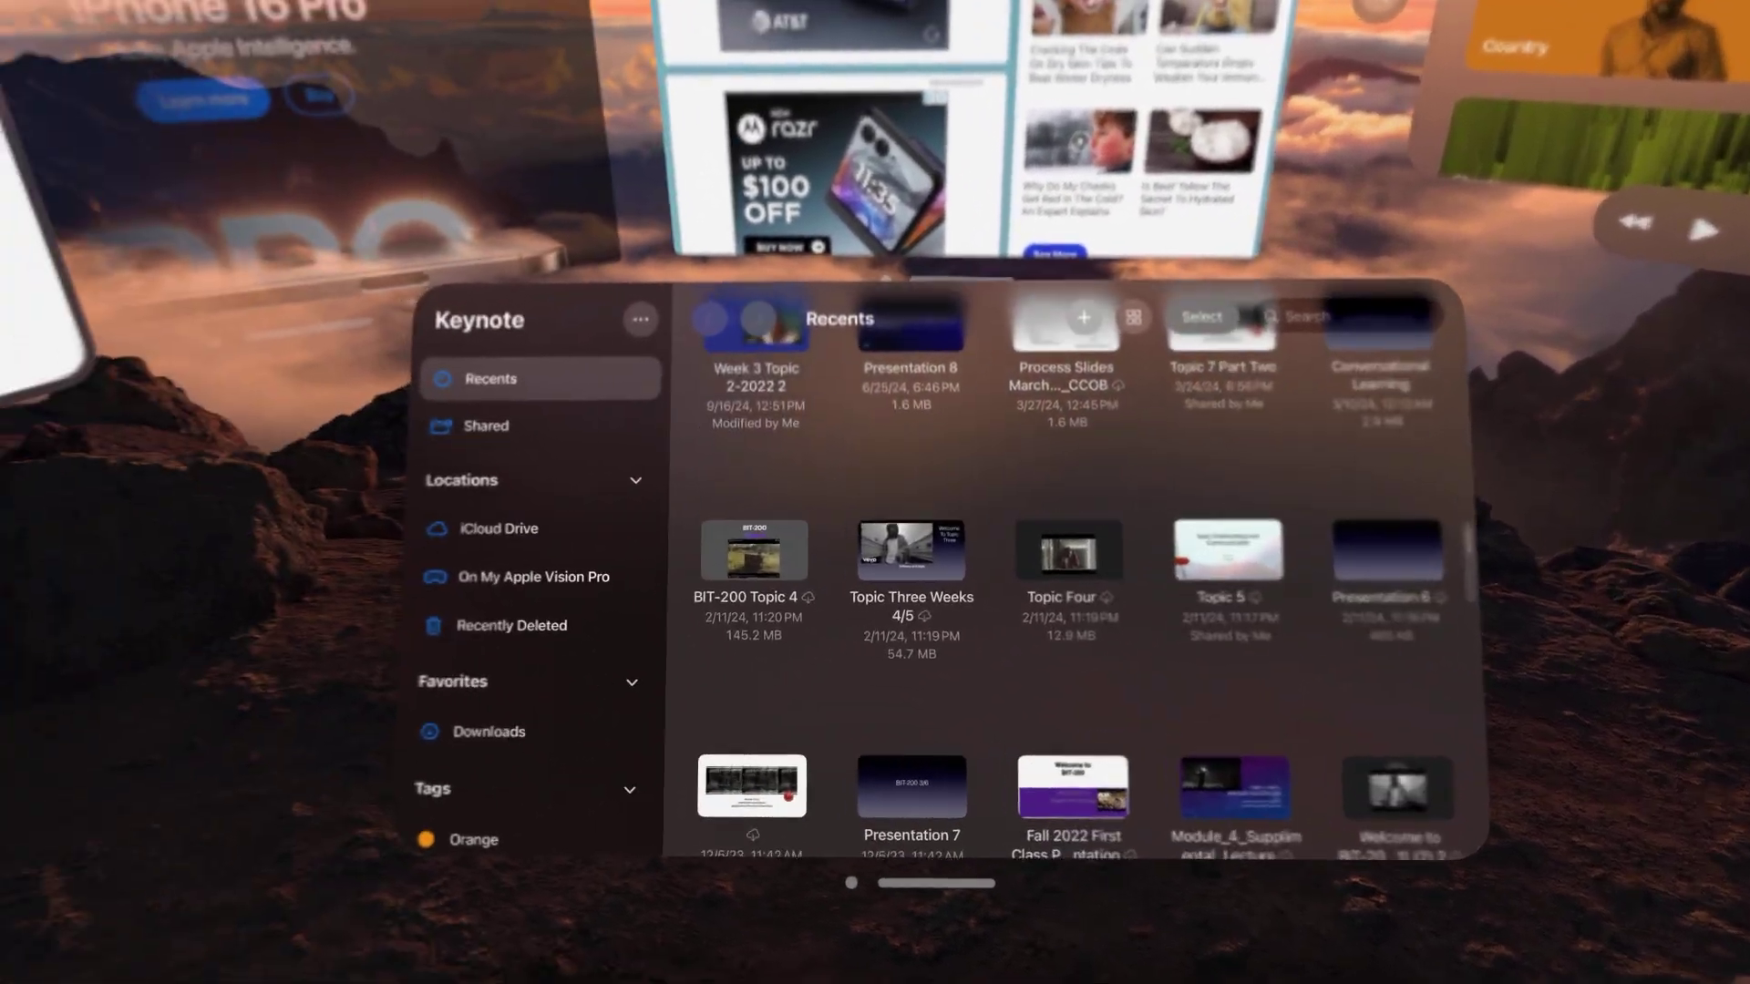
scroll(884, 684, down, 2)
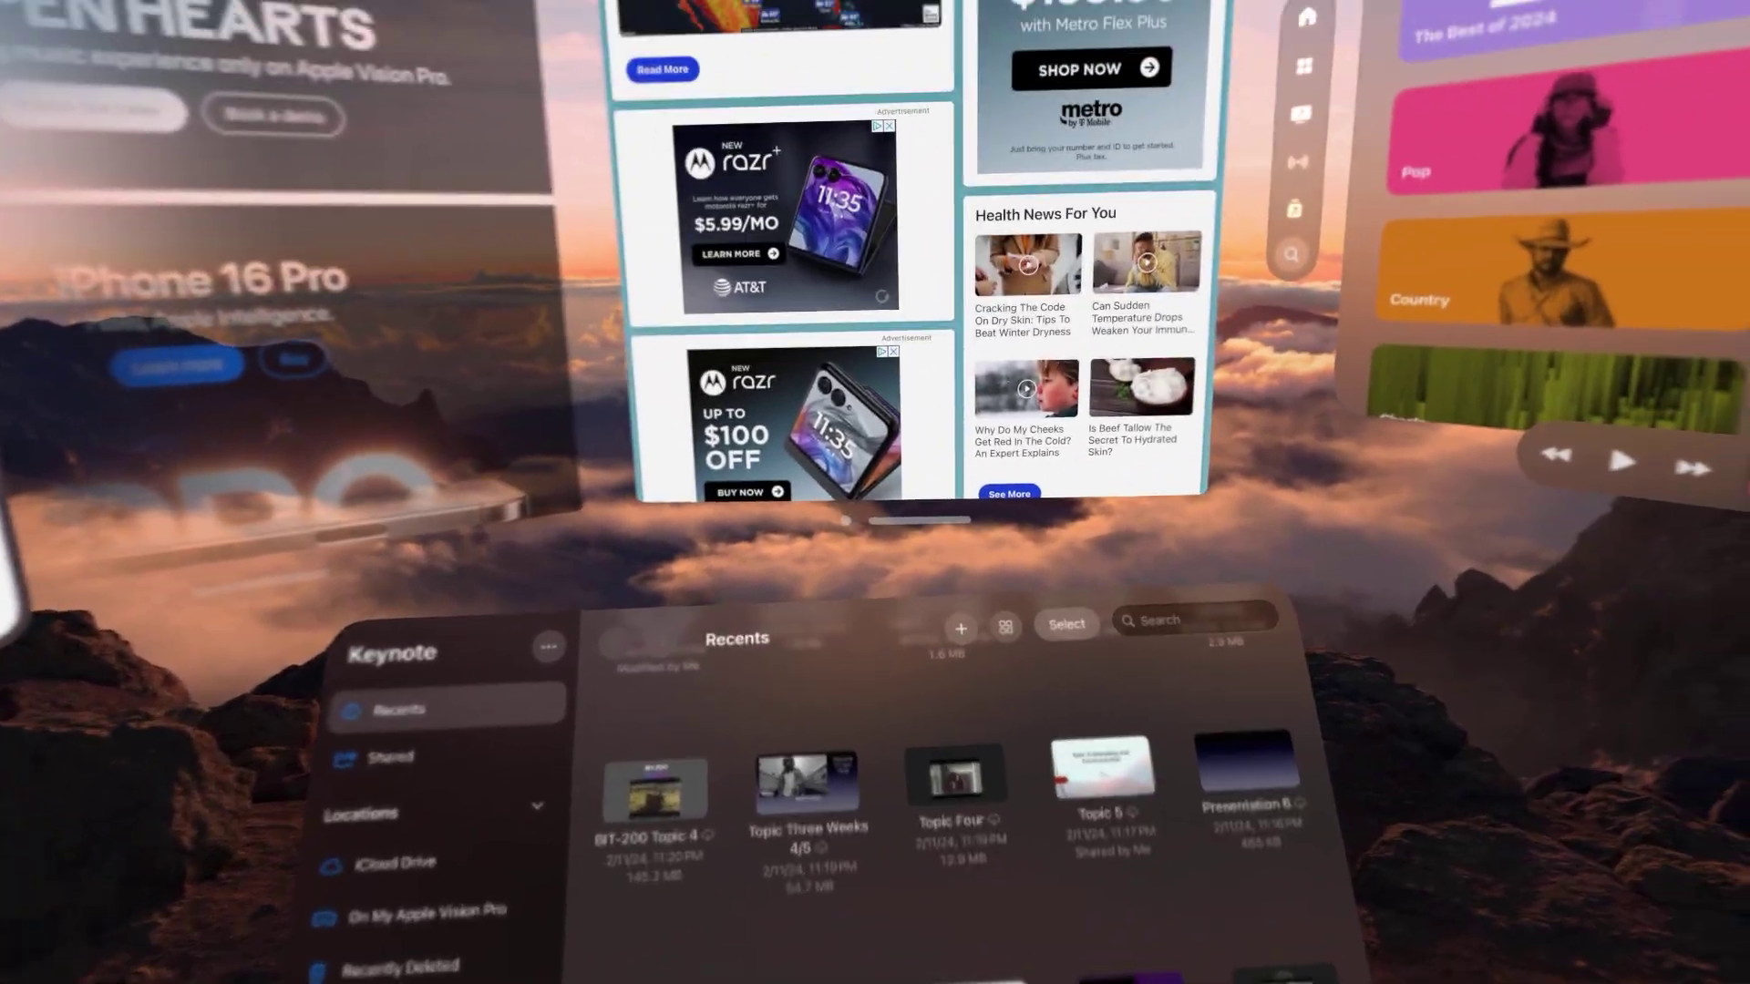
Scroll through The Weather Channel page and the Music search categories, and return to the weather page's upper news stories.
scroll(921, 410, down, 10)
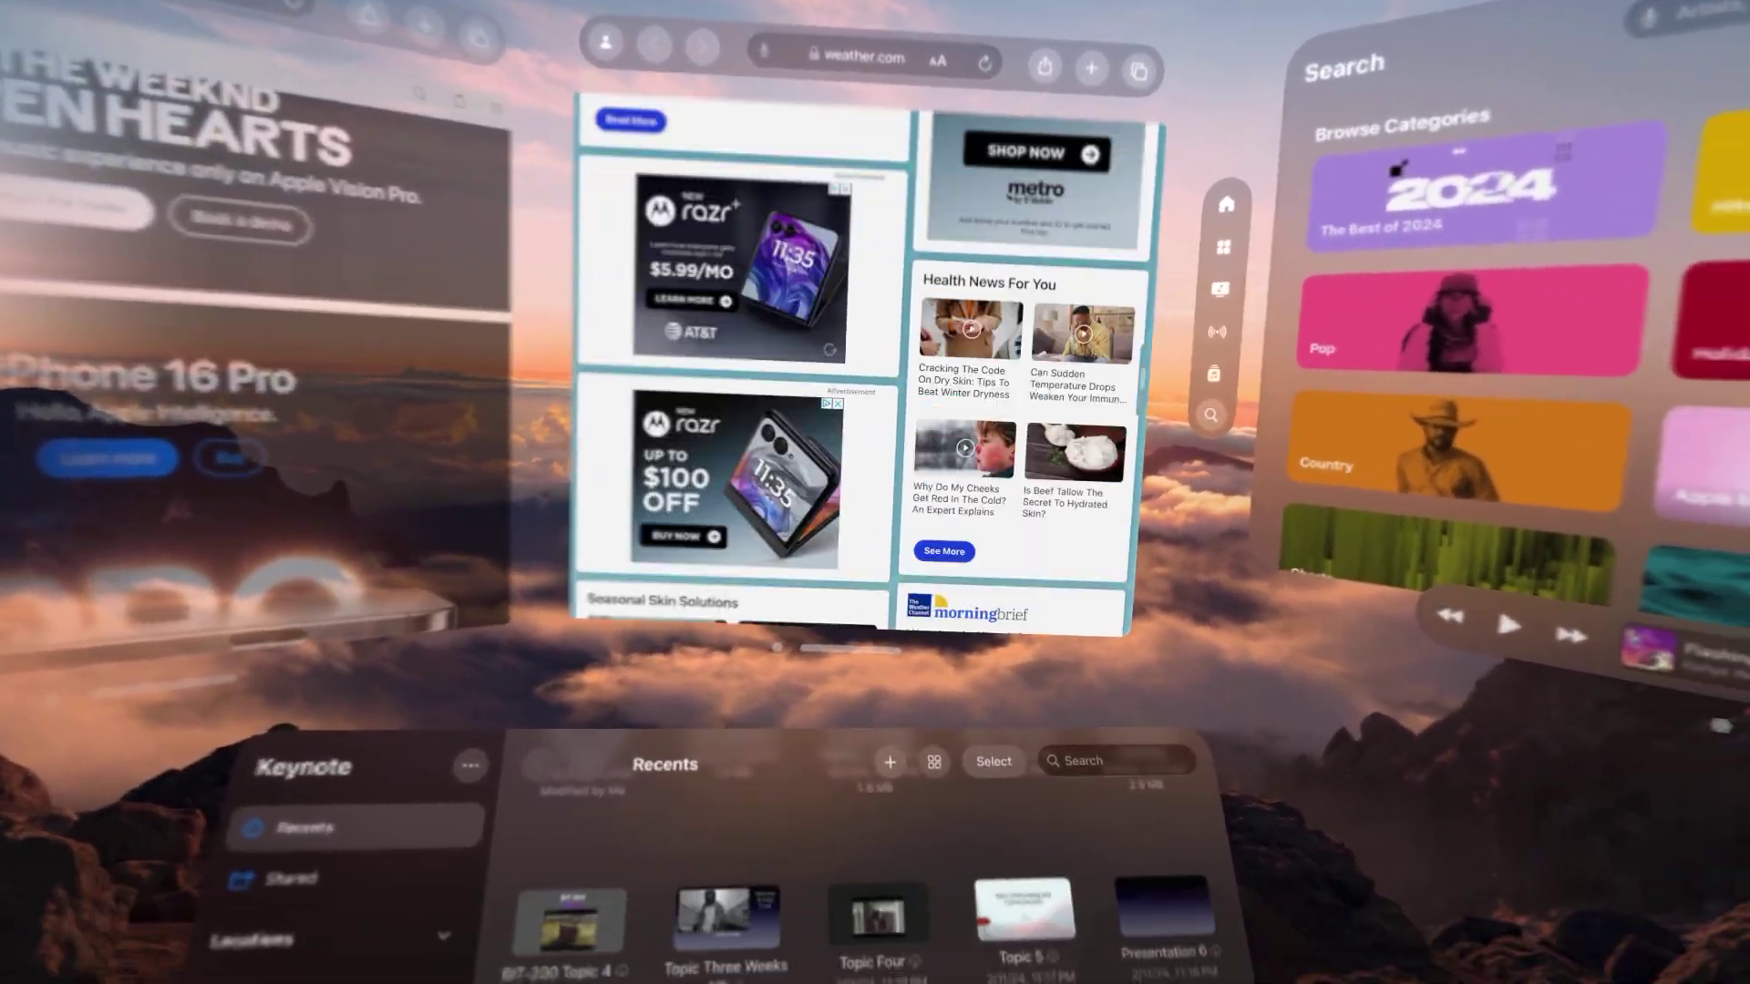
scroll(1295, 383, up, 2)
scroll(1294, 383, down, 15)
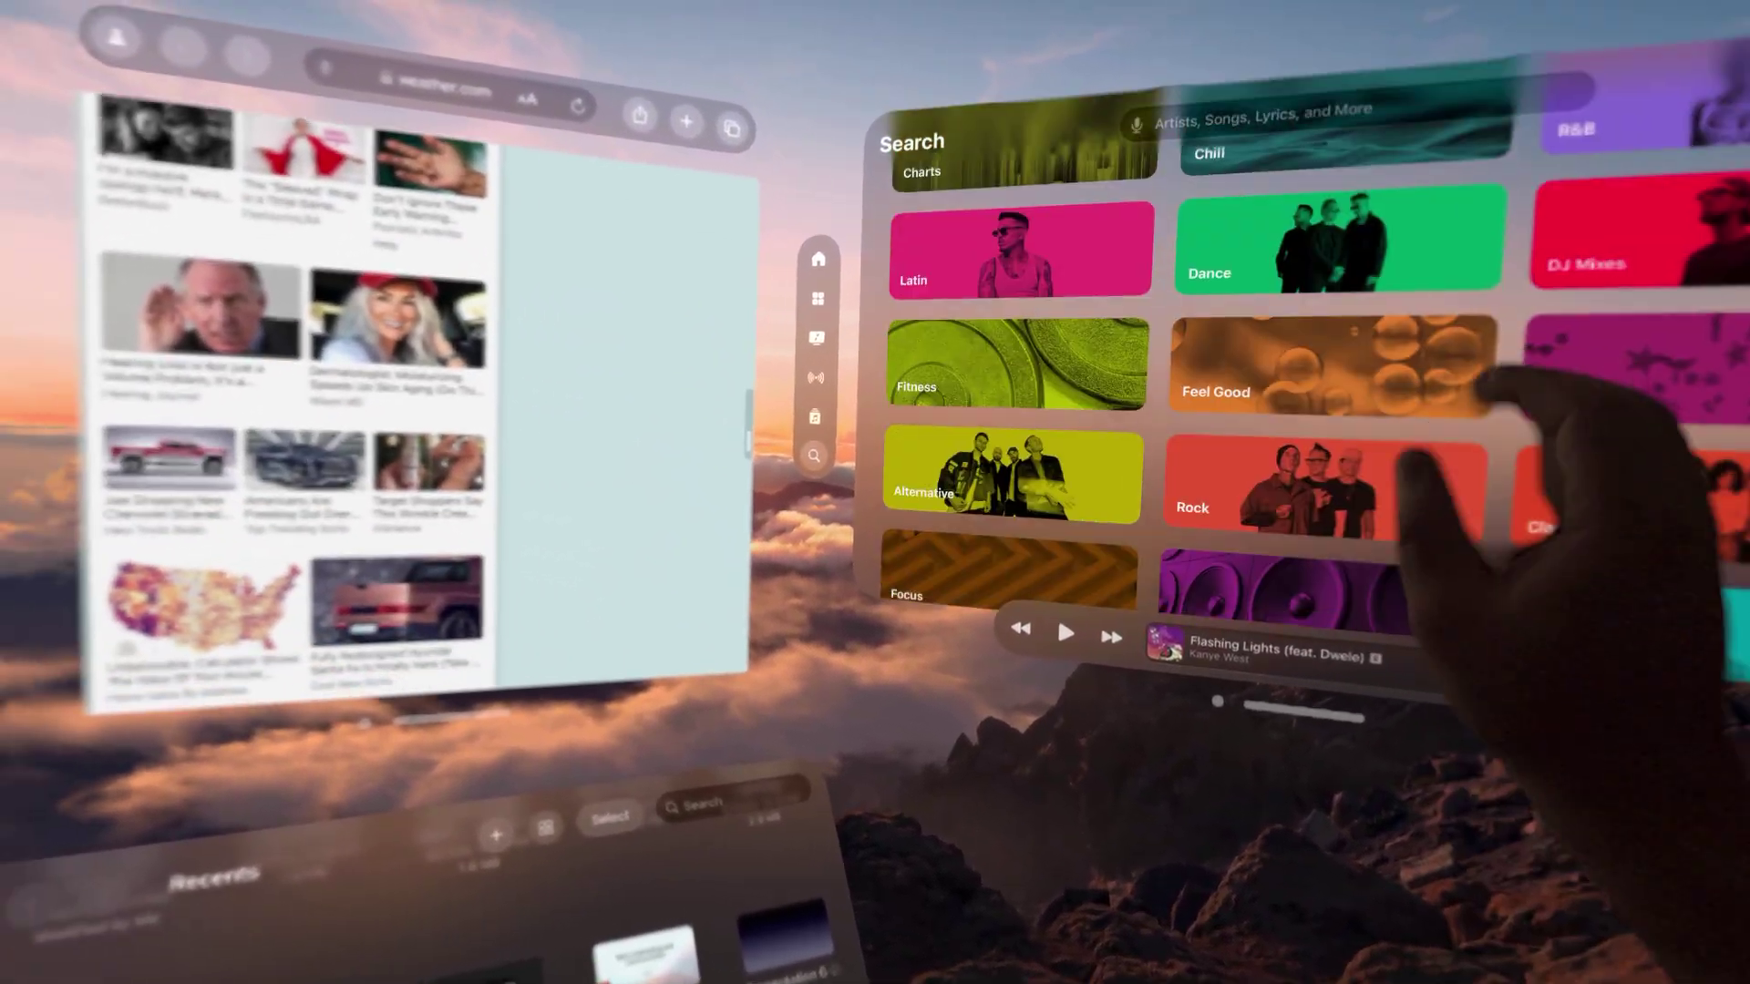
scroll(921, 438, up, 5)
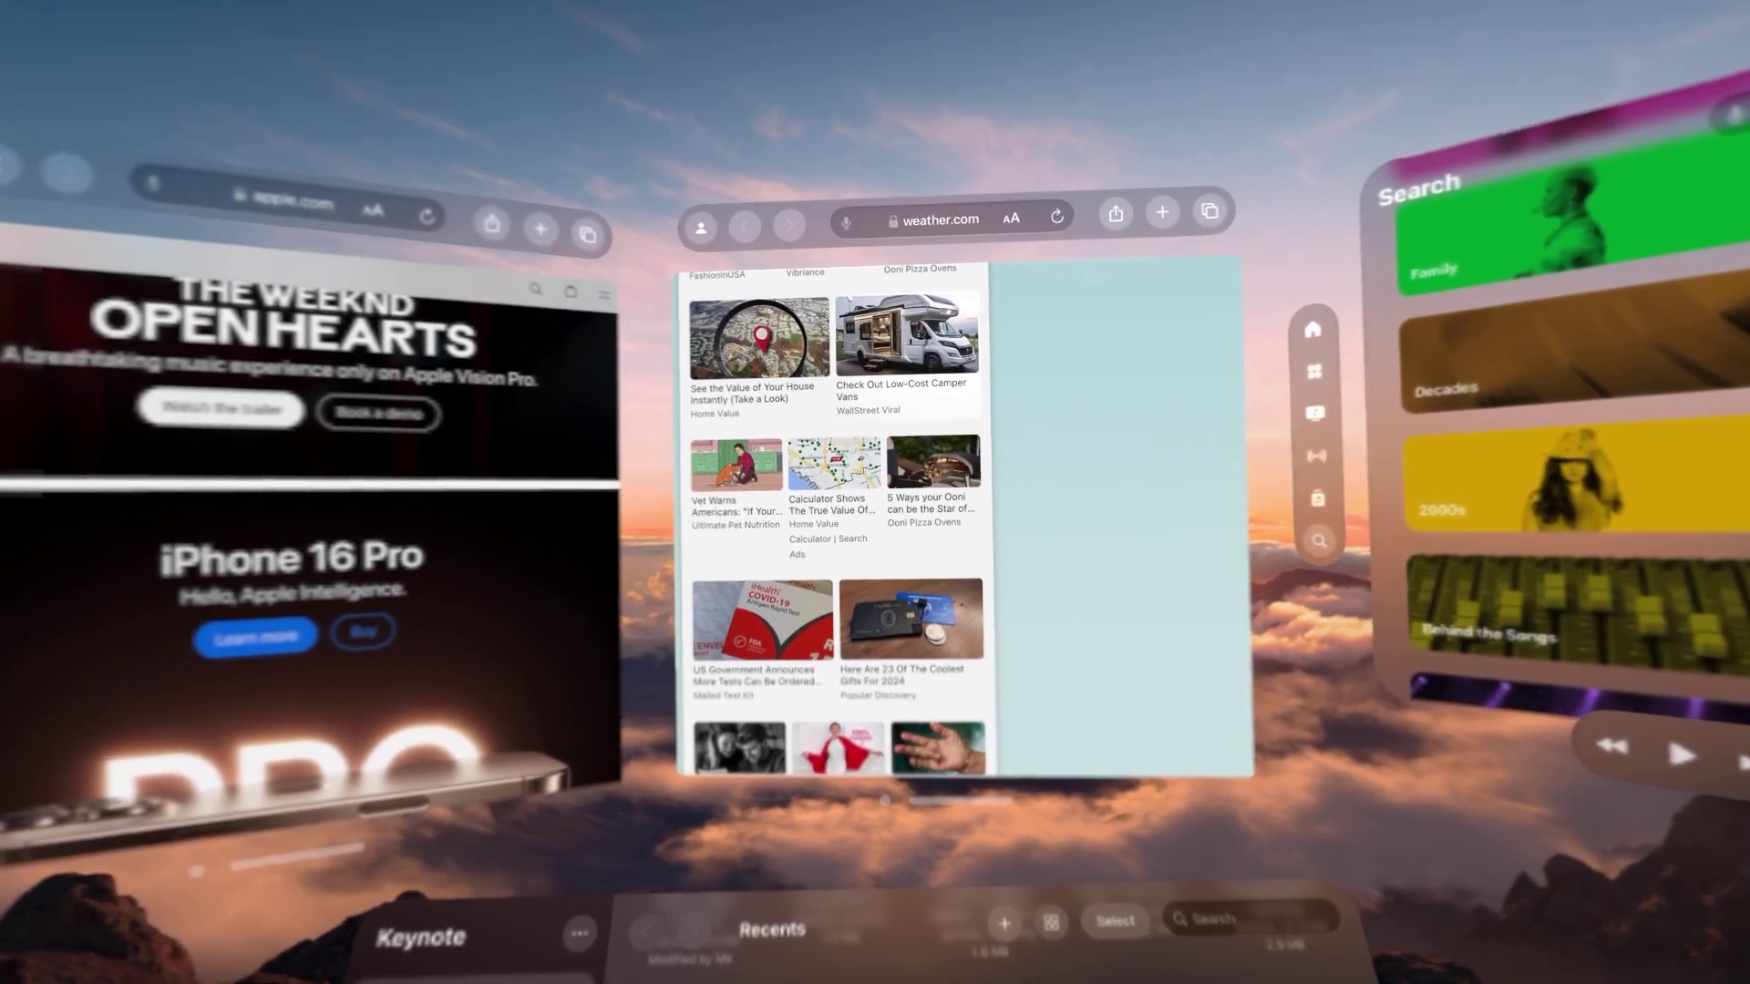
scroll(1003, 538, up, 15)
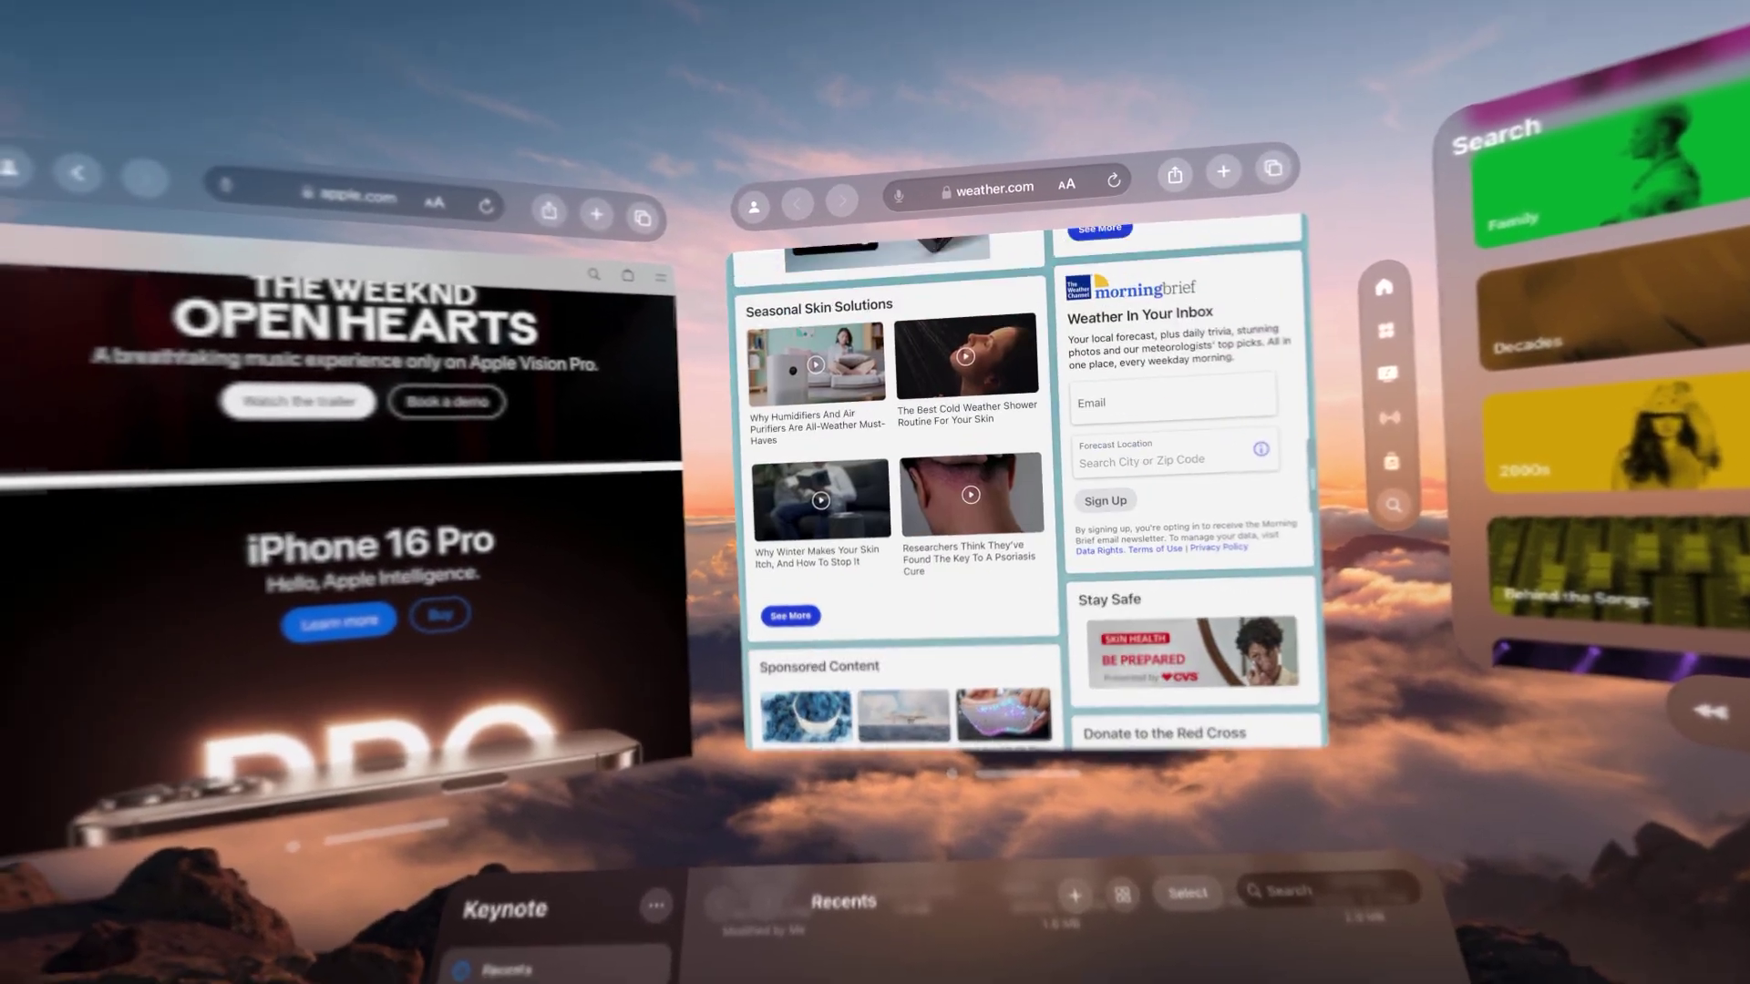
scroll(975, 501, up, 10)
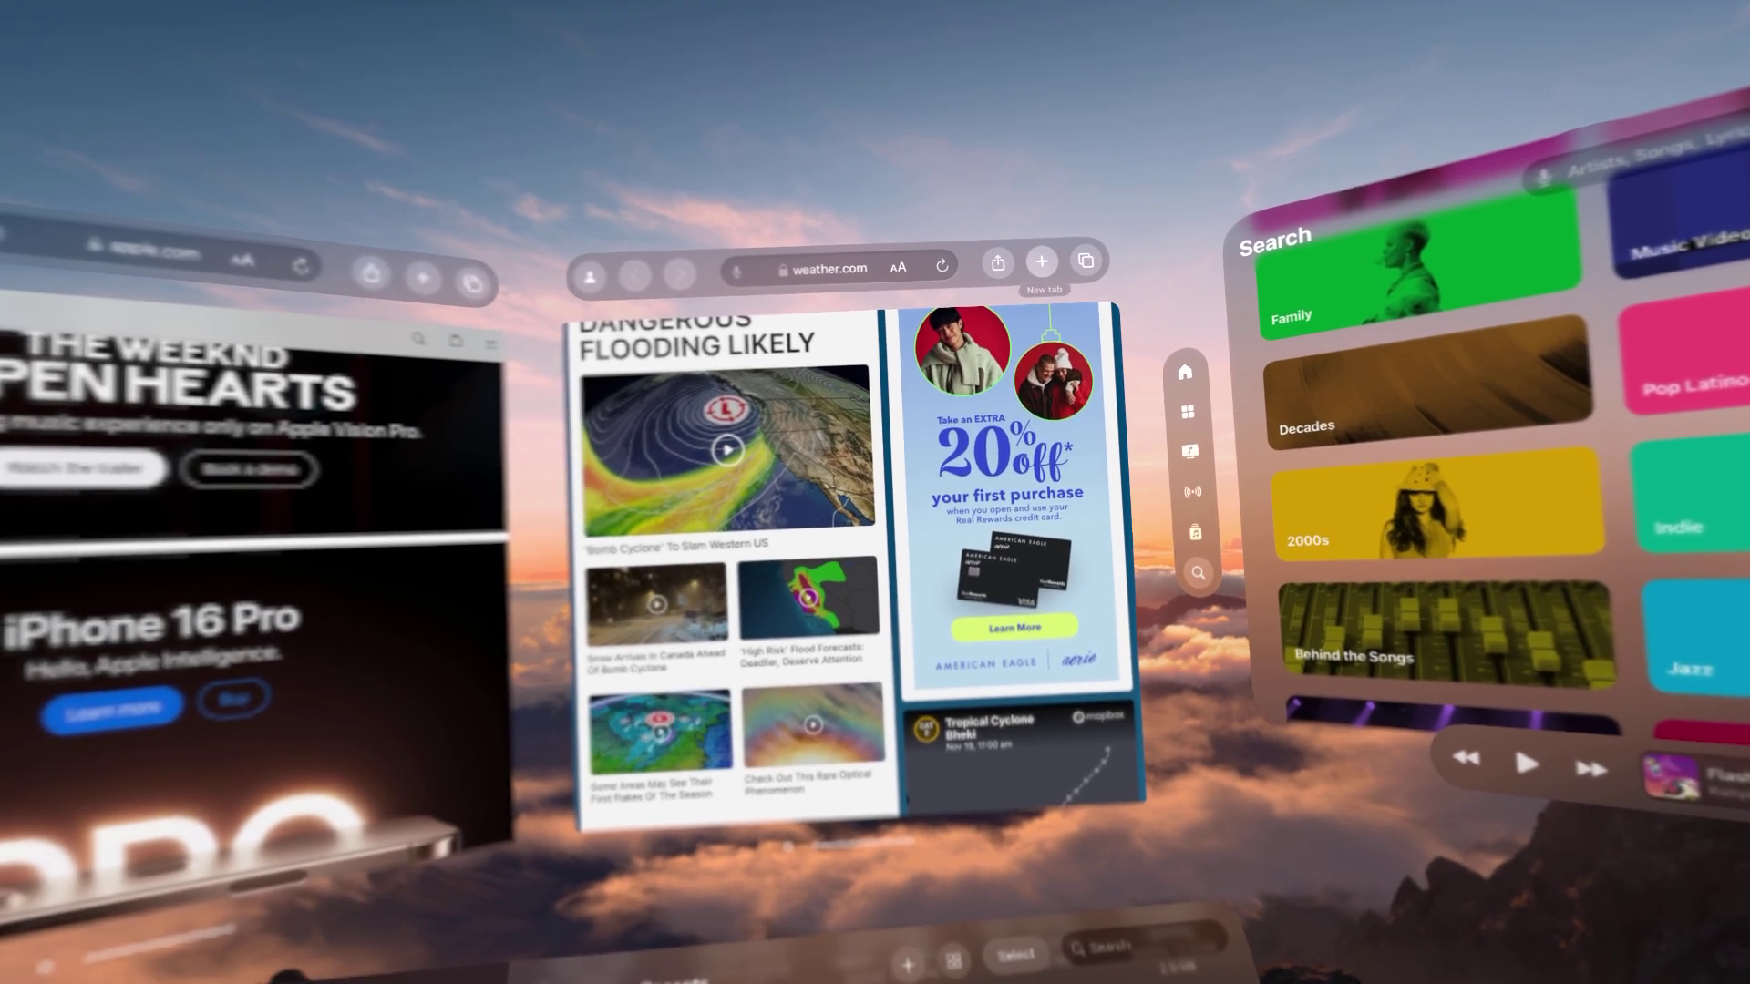
Open a new tab in the Safari window that shows weather.com.
click(1038, 260)
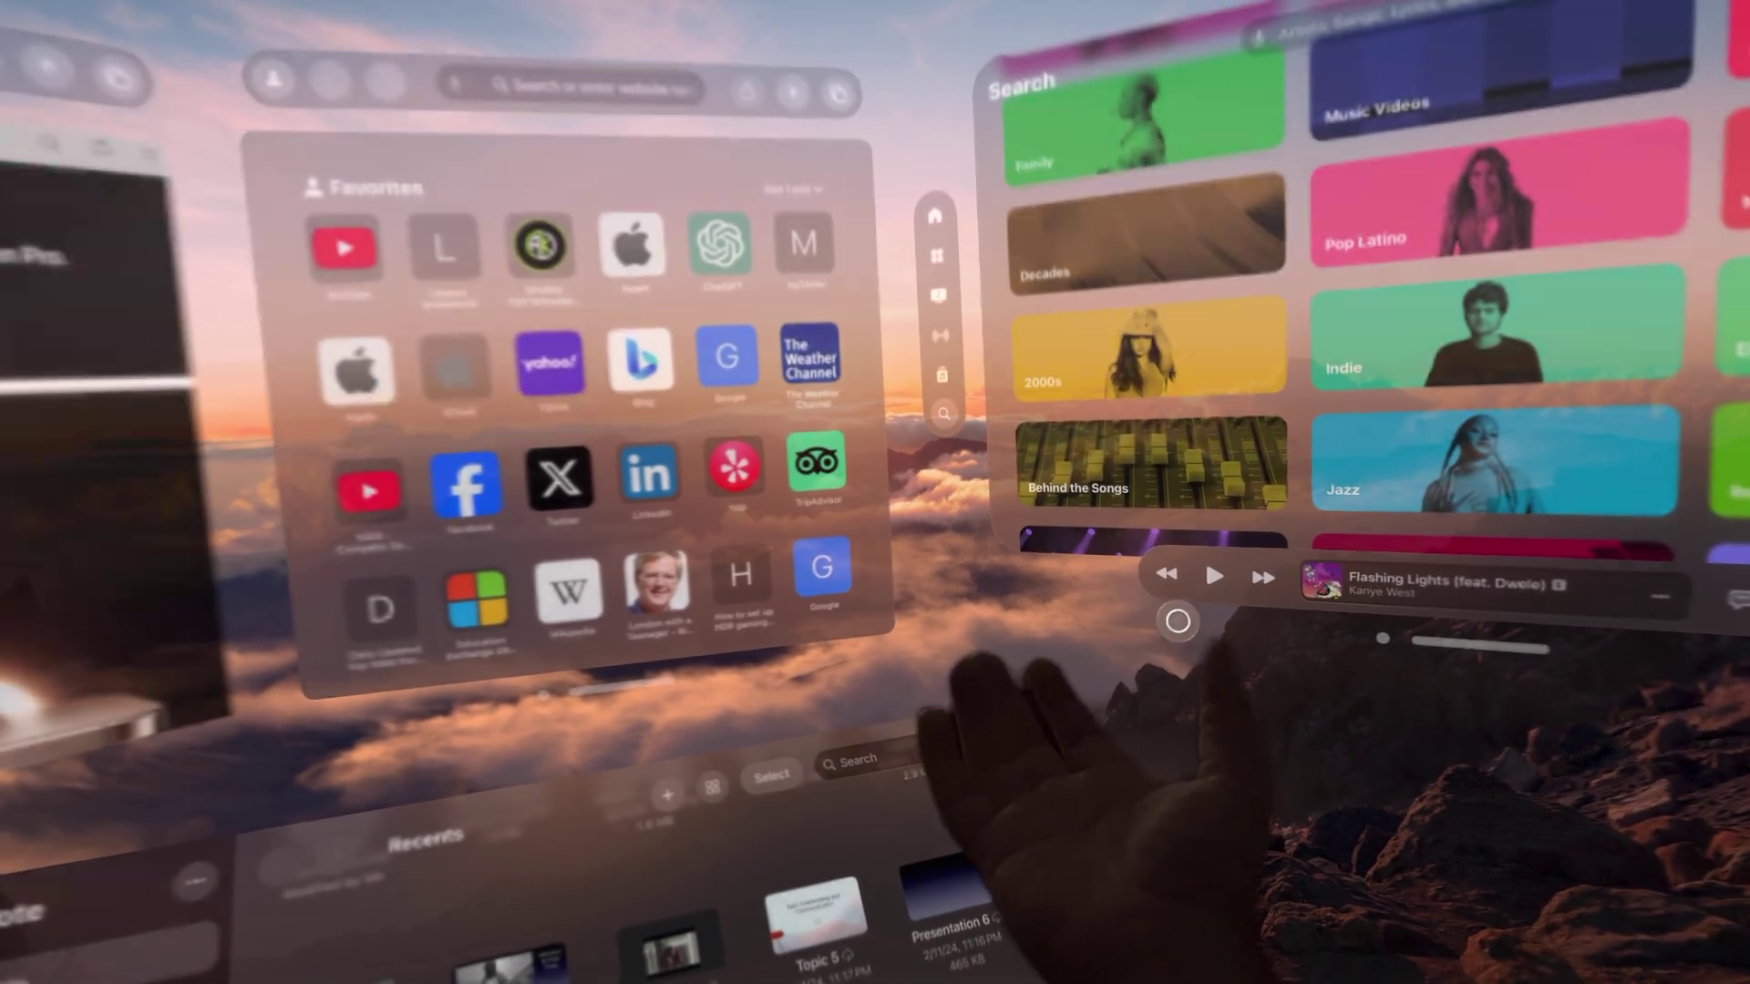
Bring up and dismiss the Home View, and adjust the system volume with the hand gesture.
click(1178, 621)
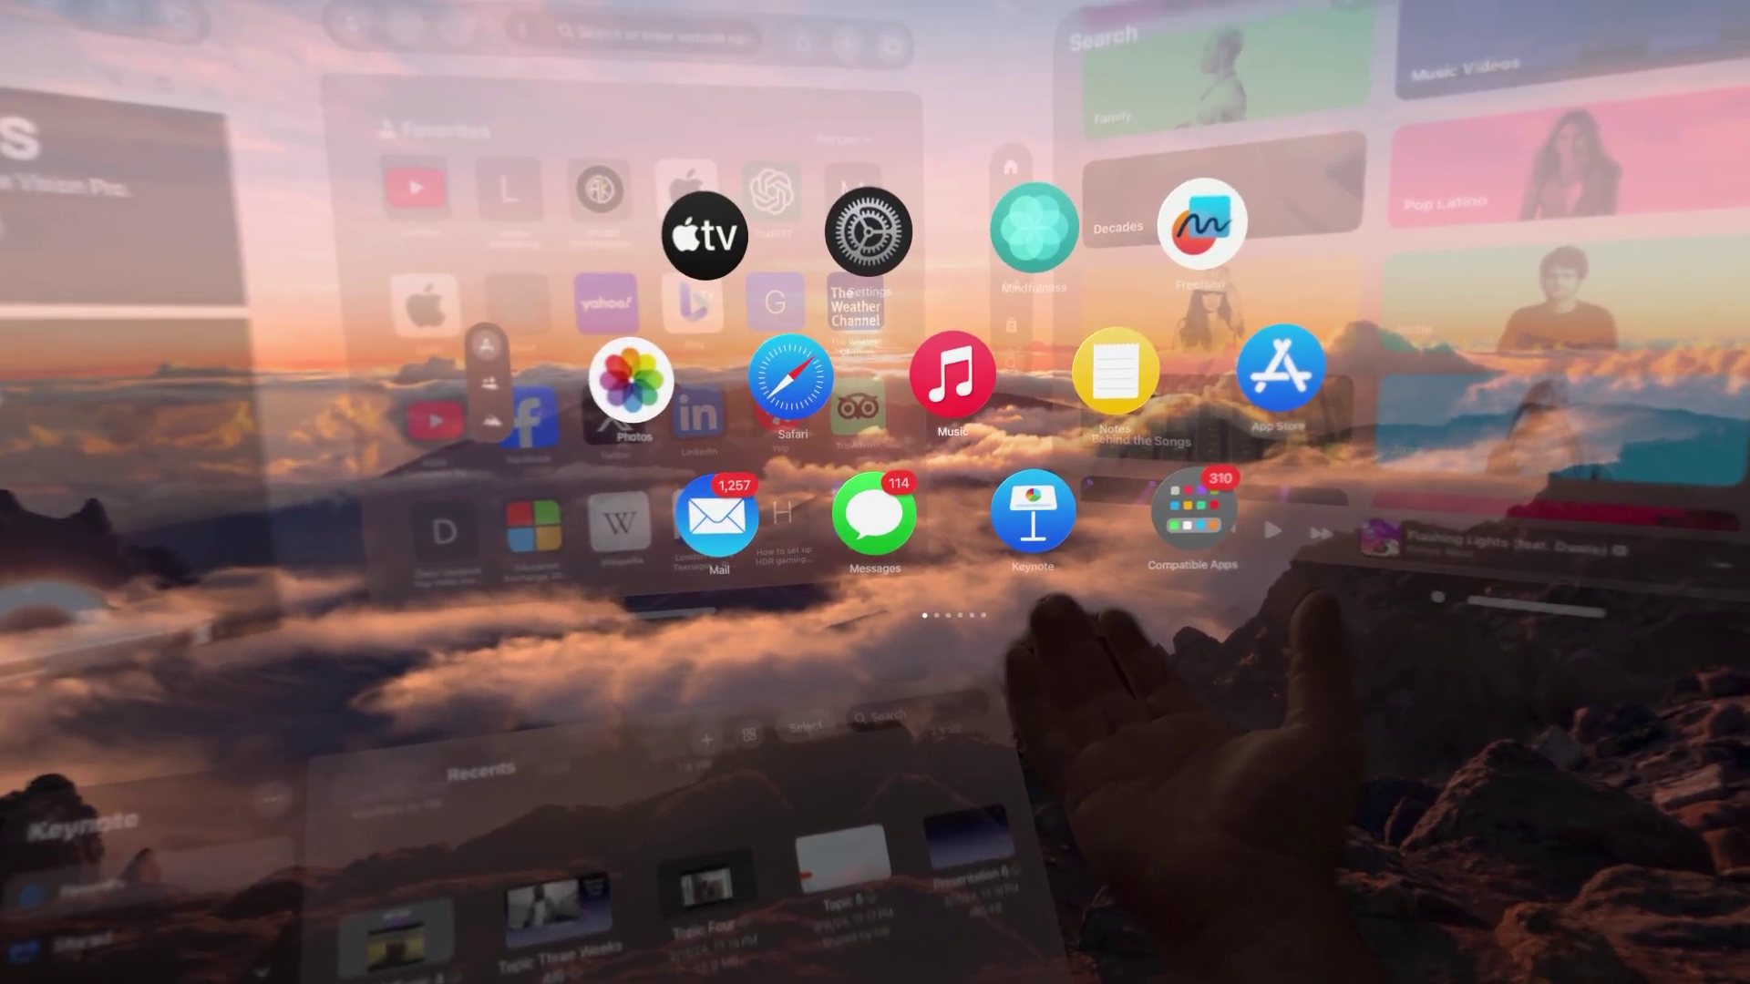
click(1191, 566)
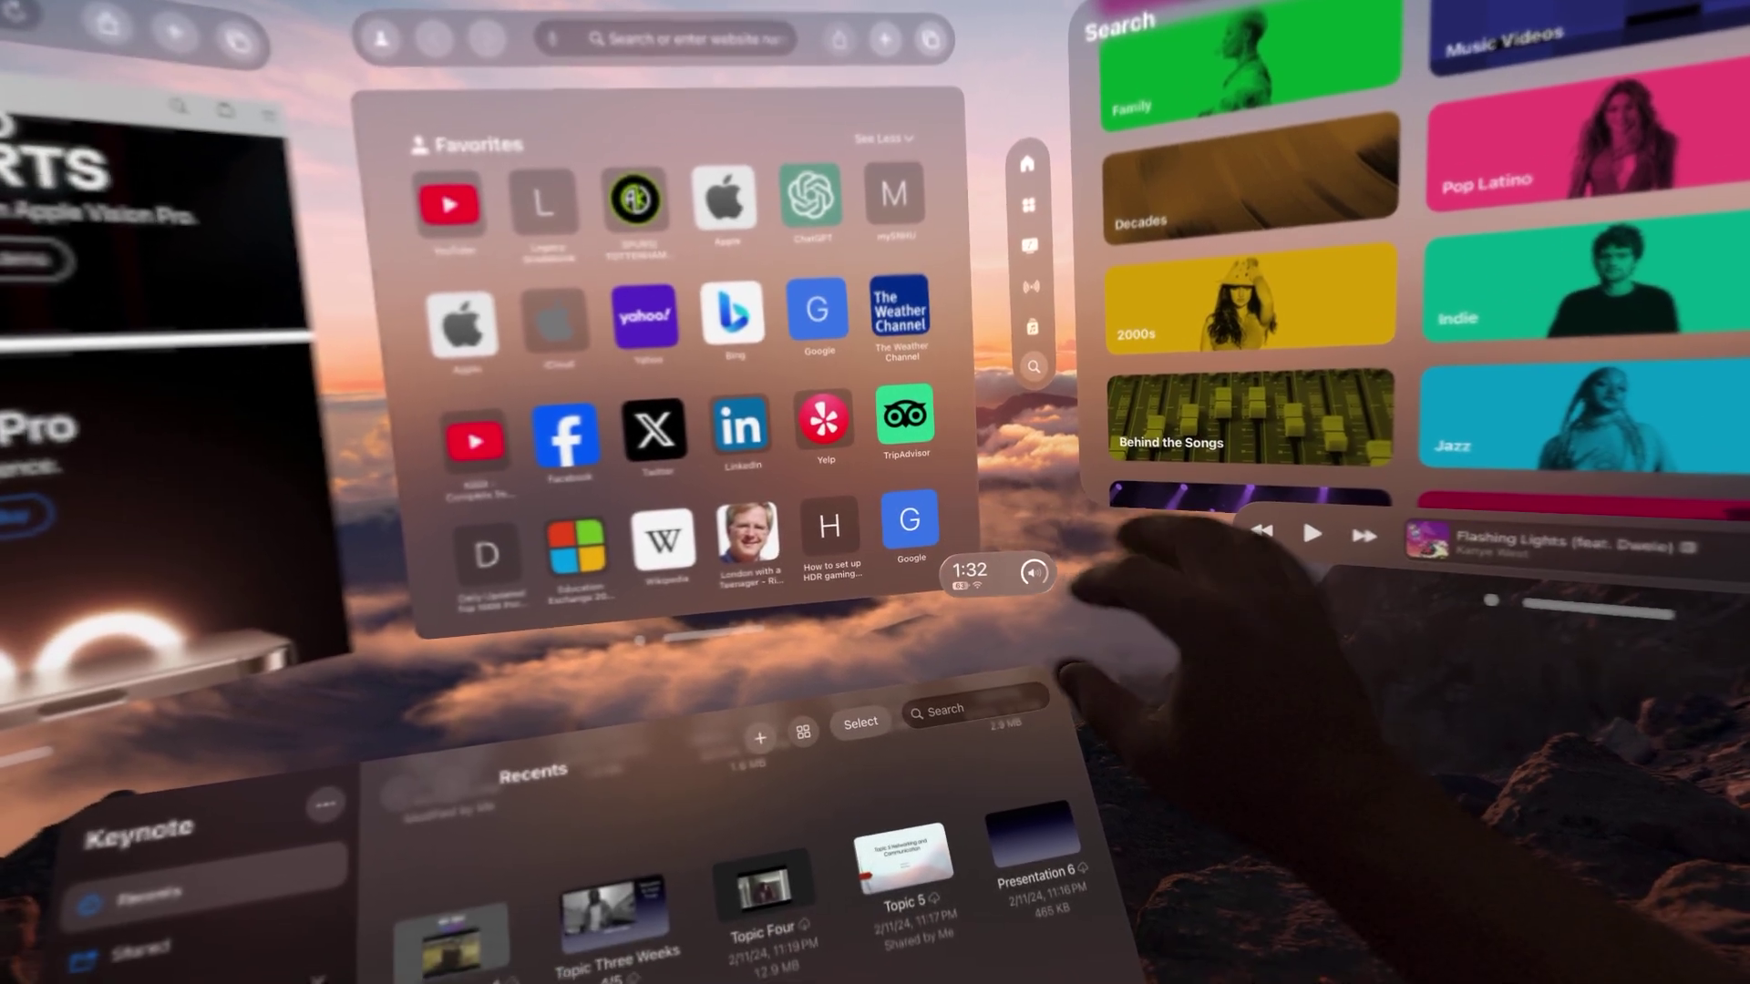
drag(998, 574, 1041, 610)
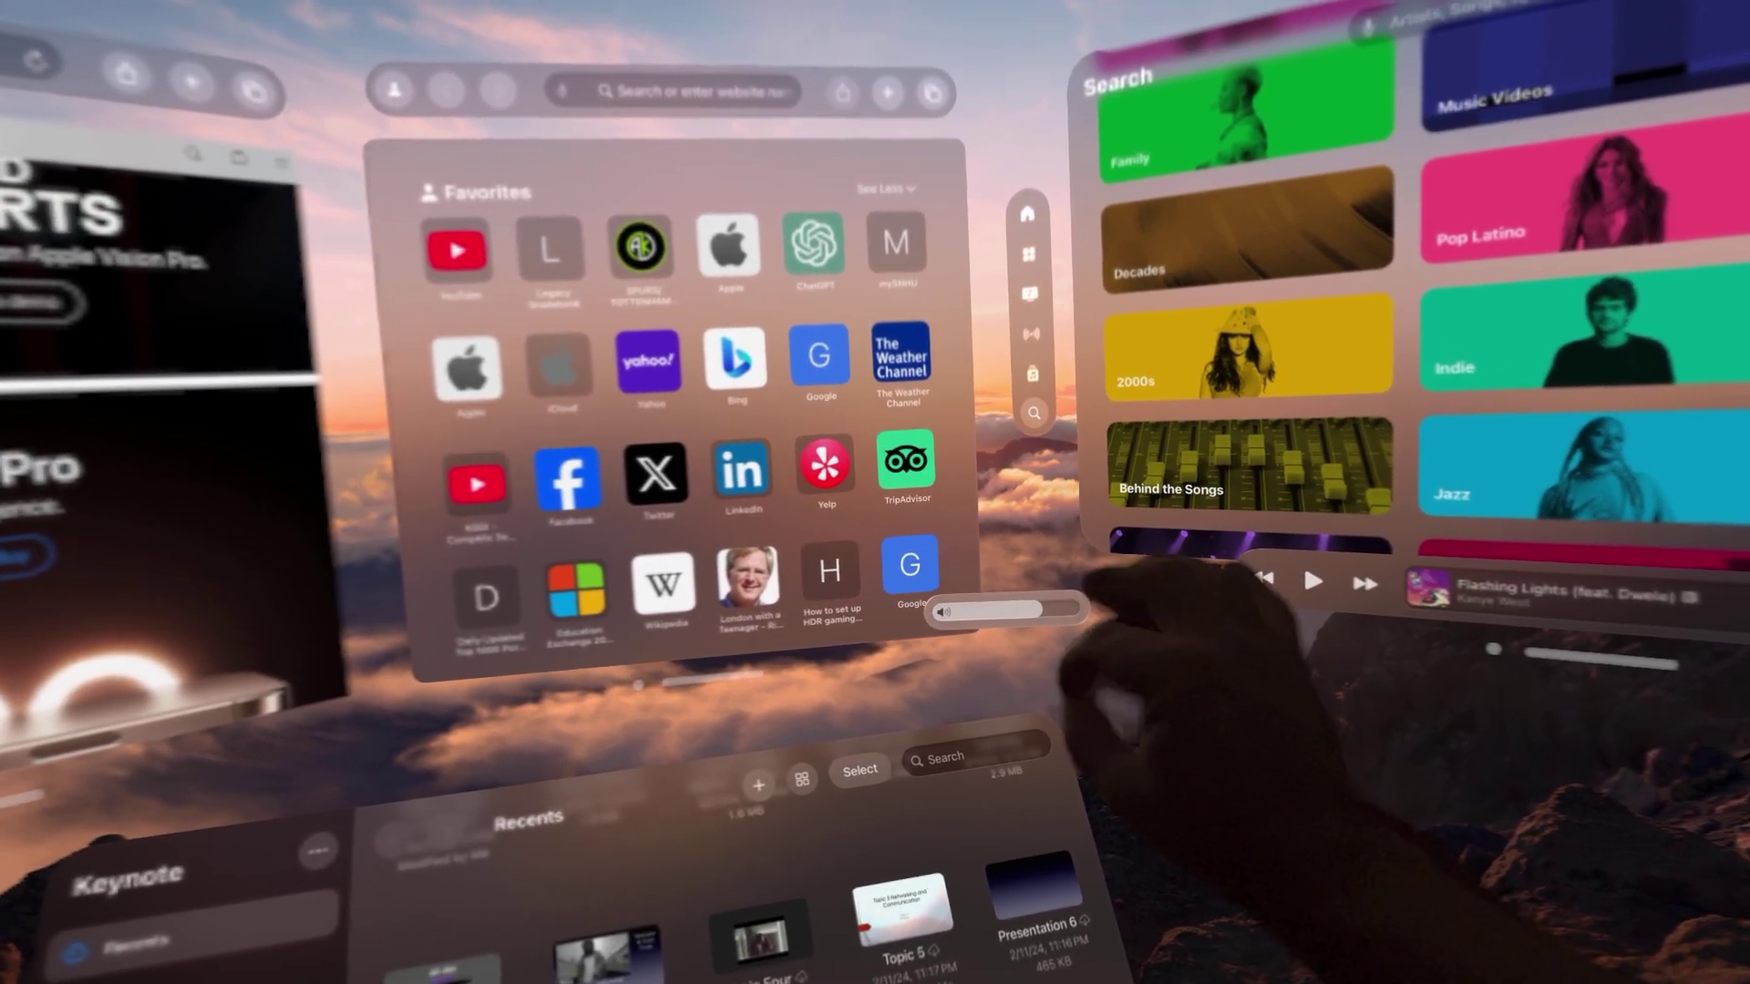